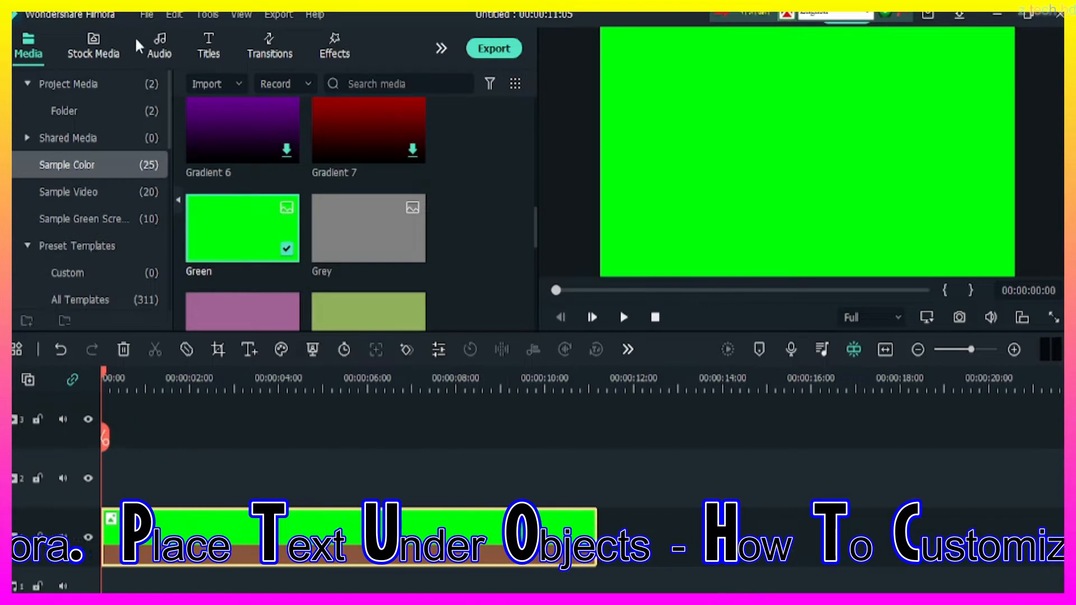
# - Add a Default Title at the start of the track above the green clip and extend it to the green clip's end
pyautogui.click(208, 45)
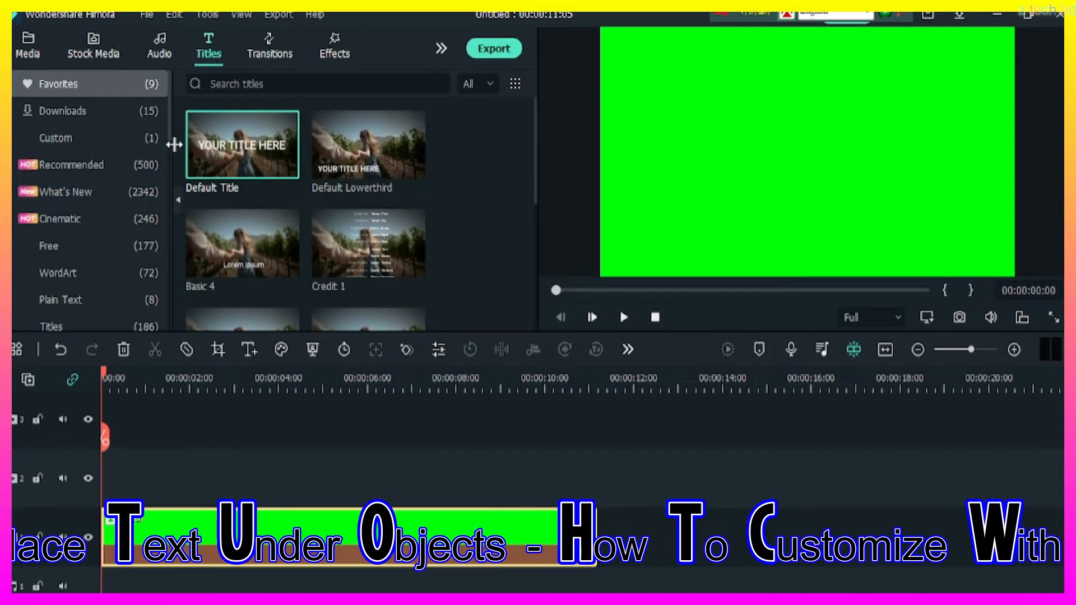
pyautogui.moveTo(229, 143)
pyautogui.moveTo(229, 143); pyautogui.dragTo(112, 493)
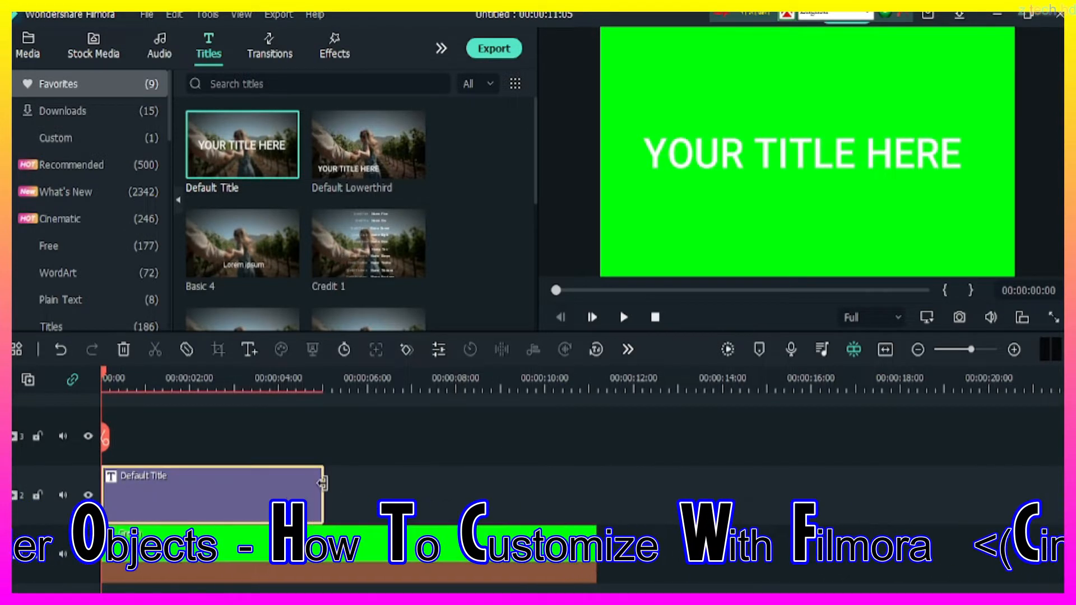
pyautogui.moveTo(323, 493); pyautogui.dragTo(596, 504)
# - Replace the Default Title's placeholder text with "NAME"
pyautogui.doubleClick(452, 478)
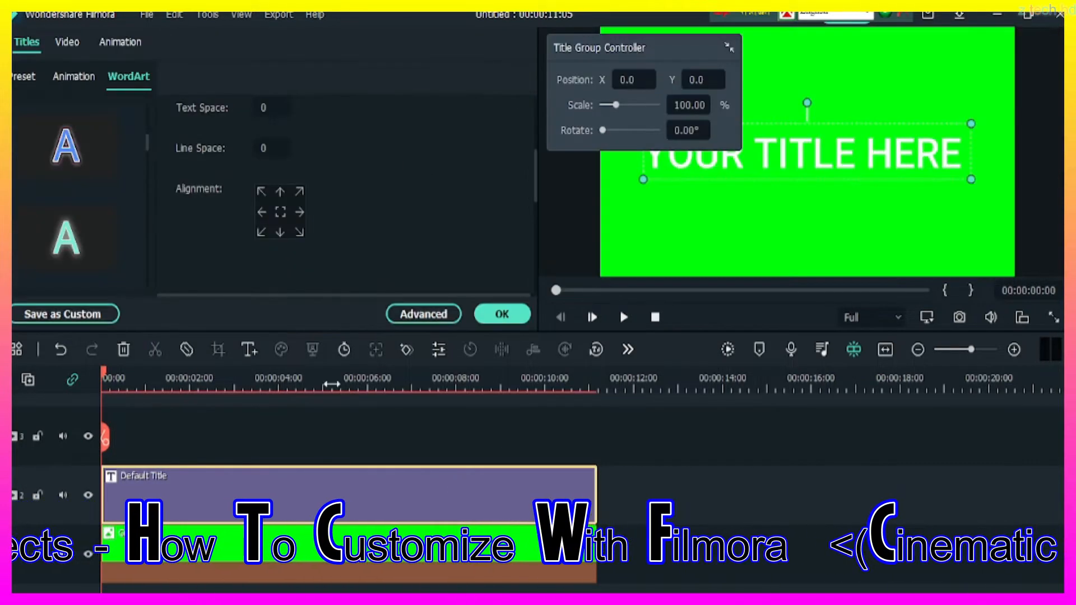
pyautogui.scroll(5, 336, 168)
pyautogui.click(293, 171)
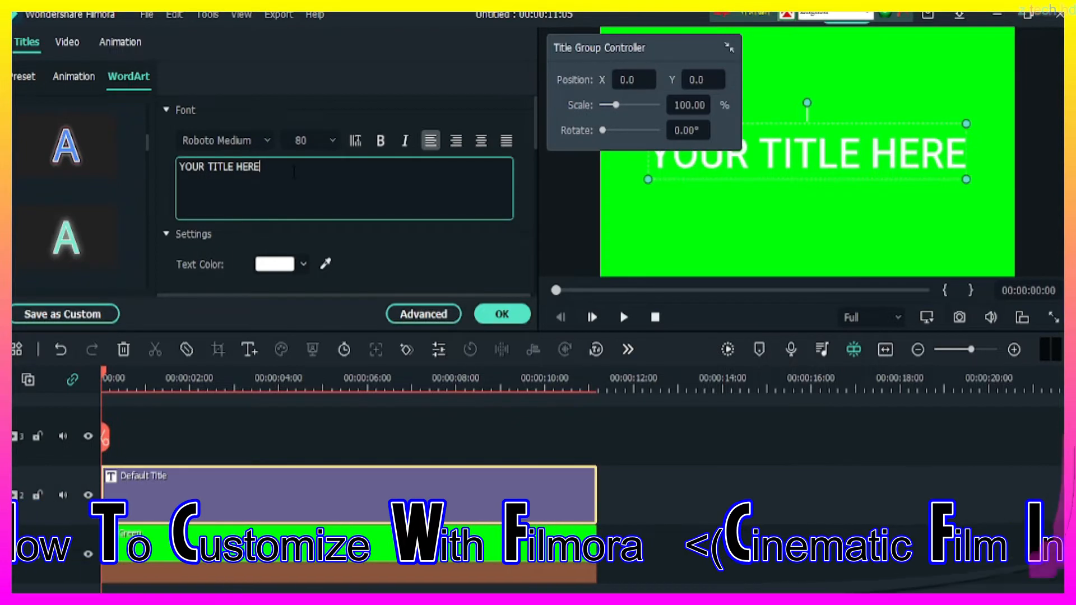
pyautogui.press('BackSpace')
pyautogui.press('BackSpace')
pyautogui.press('BackSpace')
pyautogui.press('BackSpace')
pyautogui.press('BackSpace')
pyautogui.press('BackSpace')
pyautogui.press('BackSpace')
pyautogui.press('BackSpace')
pyautogui.press('BackSpace')
pyautogui.press('BackSpace')
pyautogui.press('BackSpace')
pyautogui.press('BackSpace')
pyautogui.press('BackSpace')
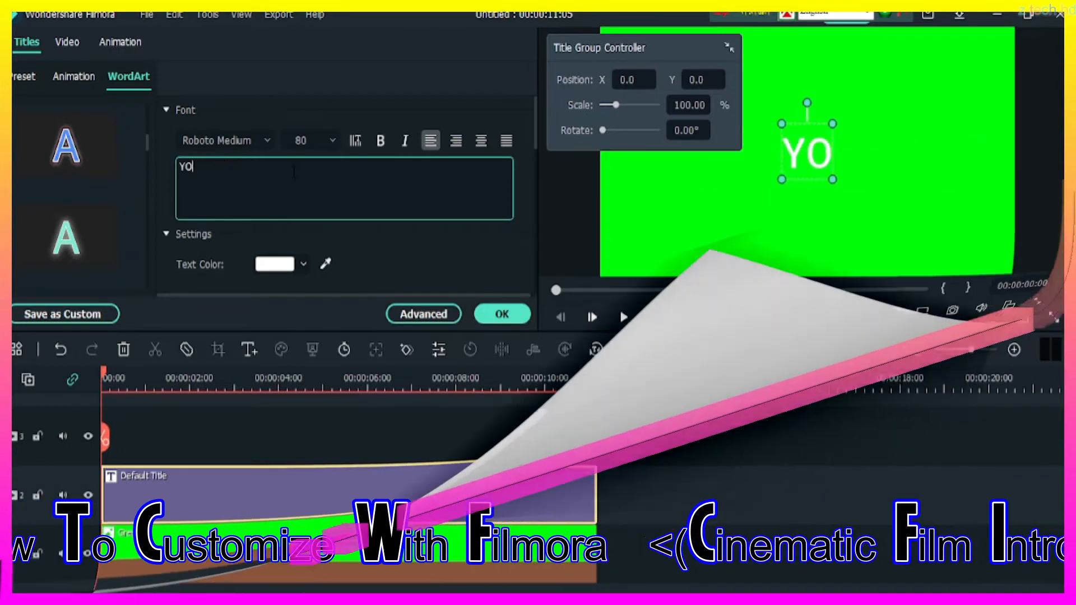
pyautogui.press('BackSpace')
pyautogui.press('BackSpace')
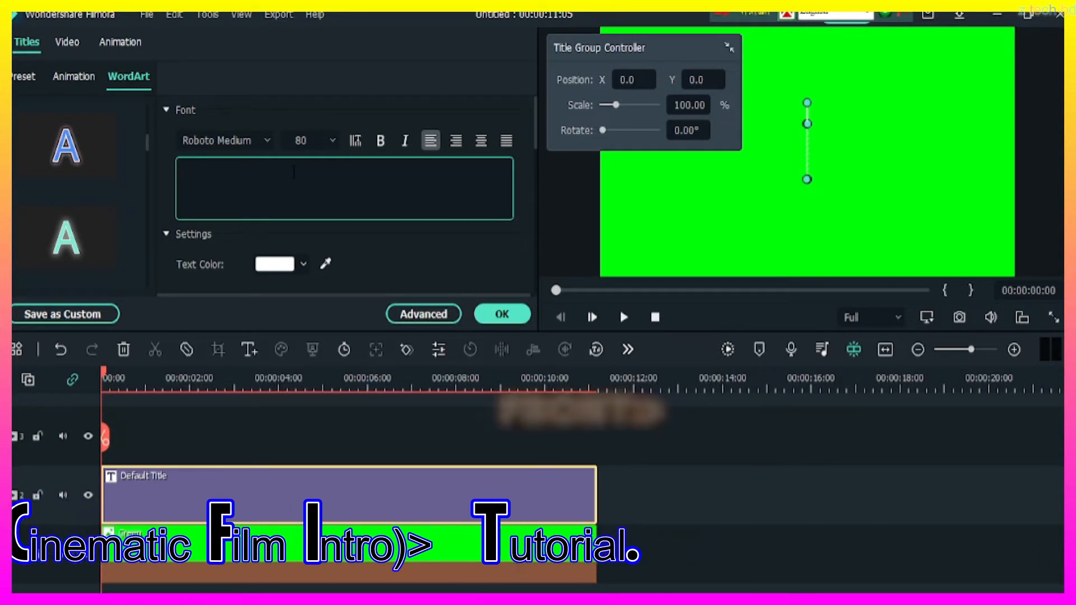
pyautogui.write('NAME')
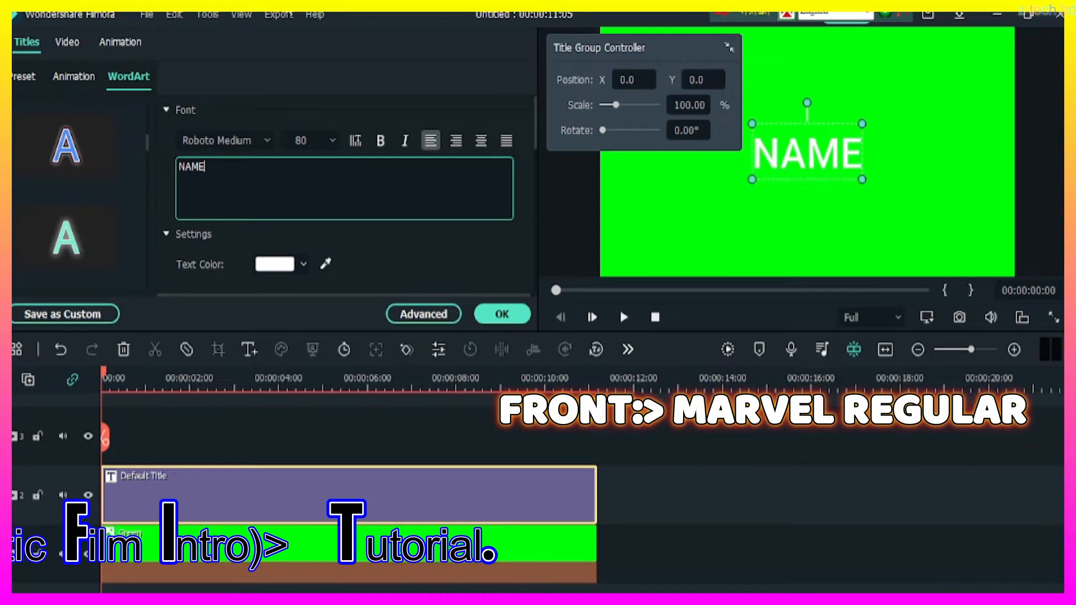
# - Change the title's font to Marvel Regular
pyautogui.click(264, 139)
pyautogui.scroll(3, 279, 342)
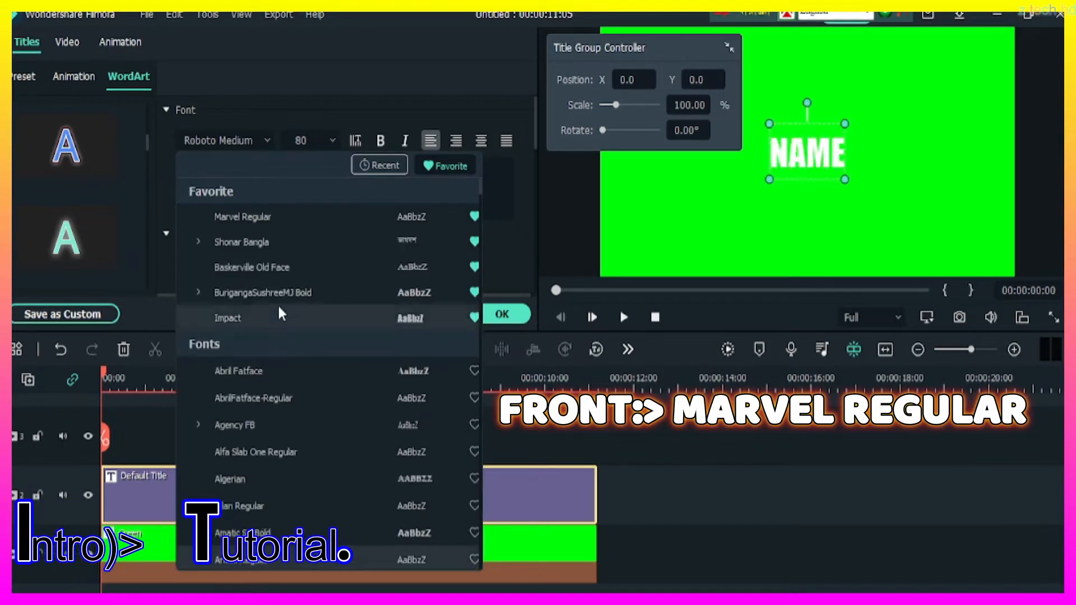
pyautogui.scroll(-12, 276, 312)
pyautogui.scroll(-20, 275, 328)
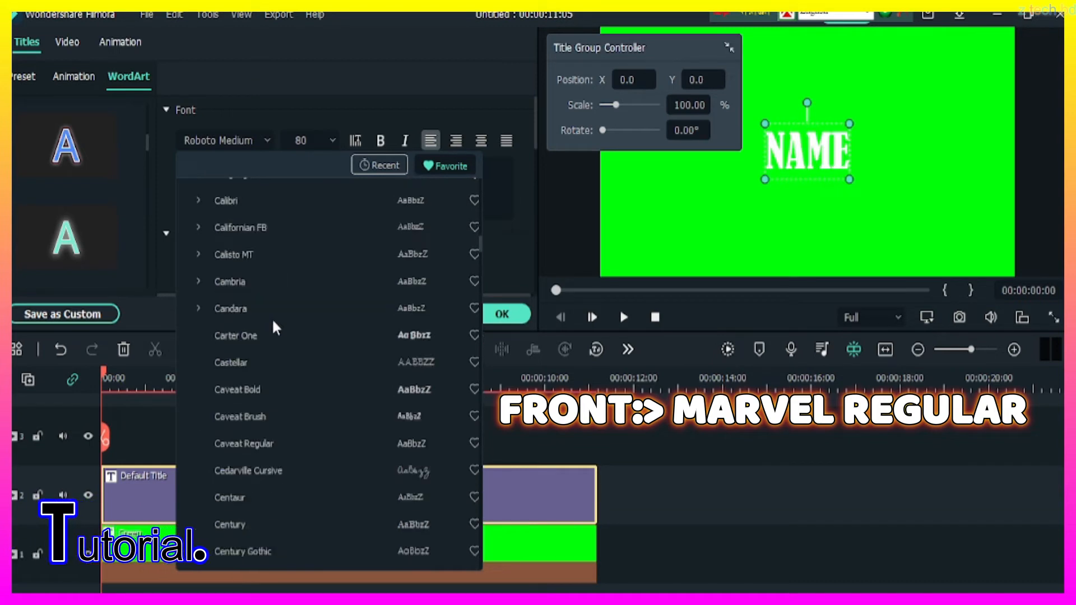
pyautogui.scroll(-20, 288, 328)
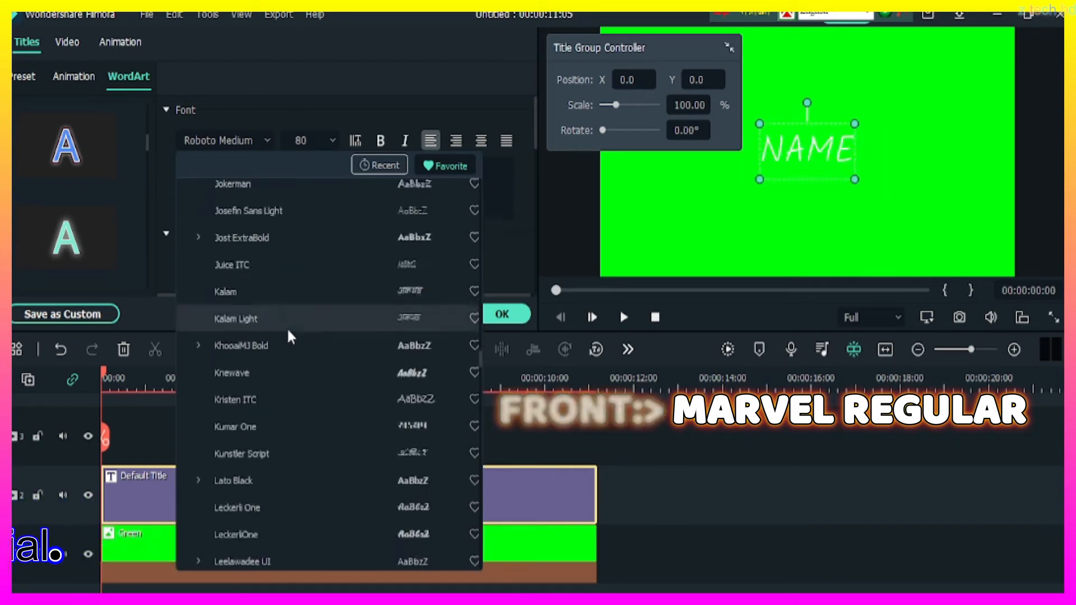
pyautogui.scroll(-3, 288, 303)
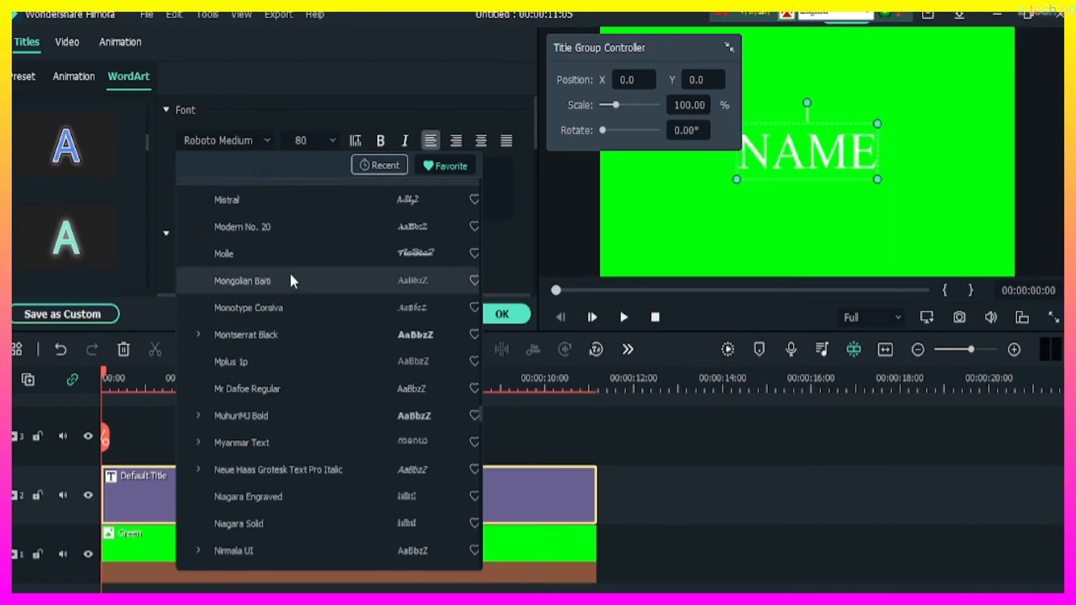
pyautogui.scroll(2, 273, 263)
pyautogui.scroll(4, 265, 305)
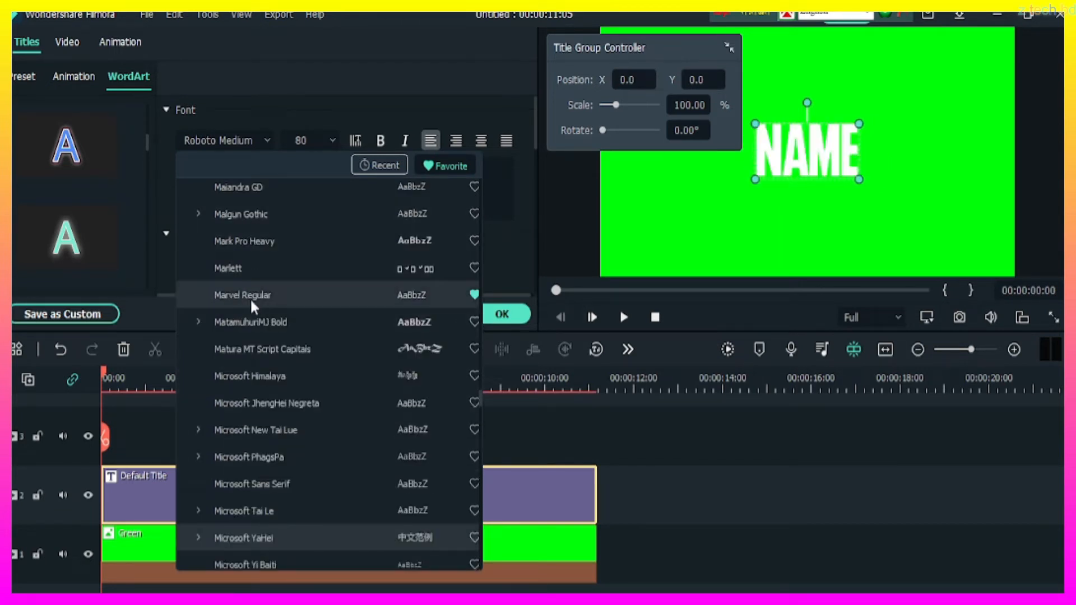
pyautogui.click(249, 297)
# - Enlarge the NAME title to a font size of about 283, center it in the frame, and apply the title edits
pyautogui.moveTo(859, 124); pyautogui.dragTo(1007, 44)
pyautogui.moveTo(904, 122); pyautogui.dragTo(804, 187)
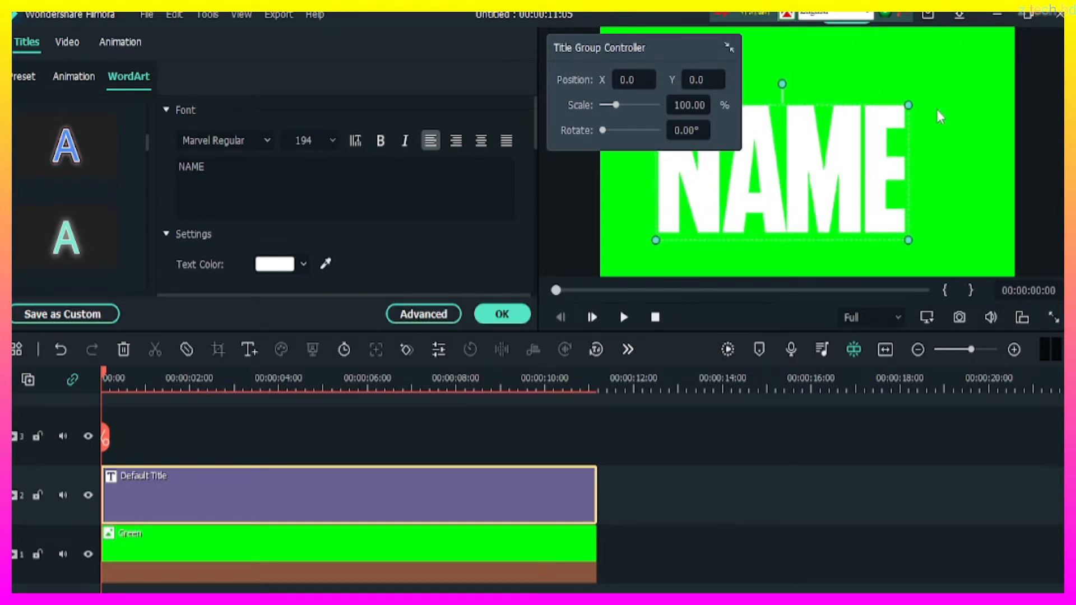
pyautogui.moveTo(909, 104); pyautogui.dragTo(953, 72)
pyautogui.moveTo(901, 130); pyautogui.dragTo(877, 150)
pyautogui.moveTo(980, 74)
pyautogui.mouseDown()
pyautogui.moveTo(997, 48)
pyautogui.moveTo(990, 62)
pyautogui.mouseUp()
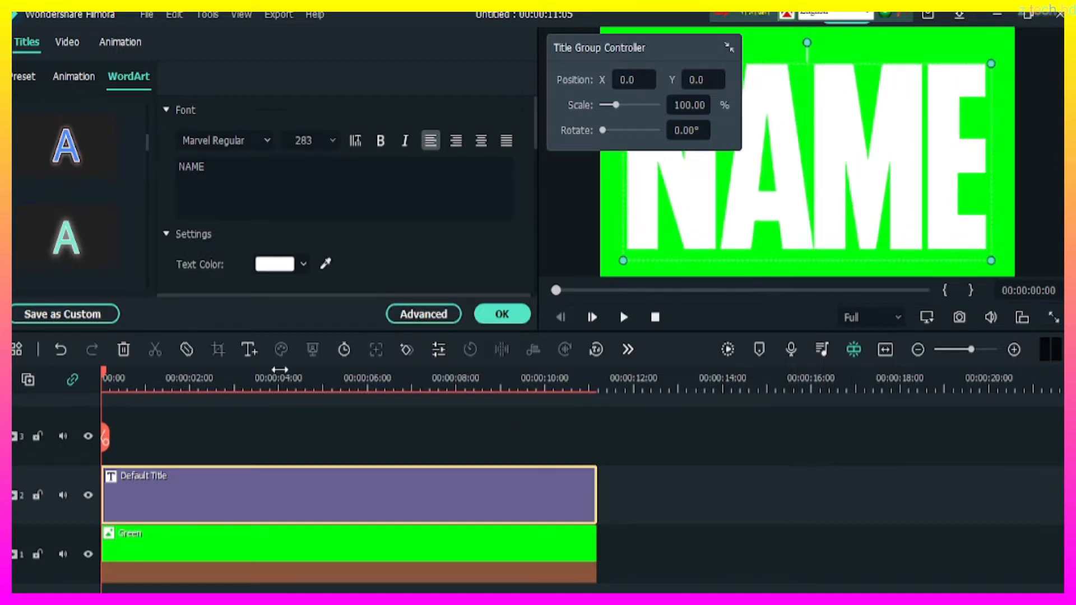
pyautogui.click(494, 315)
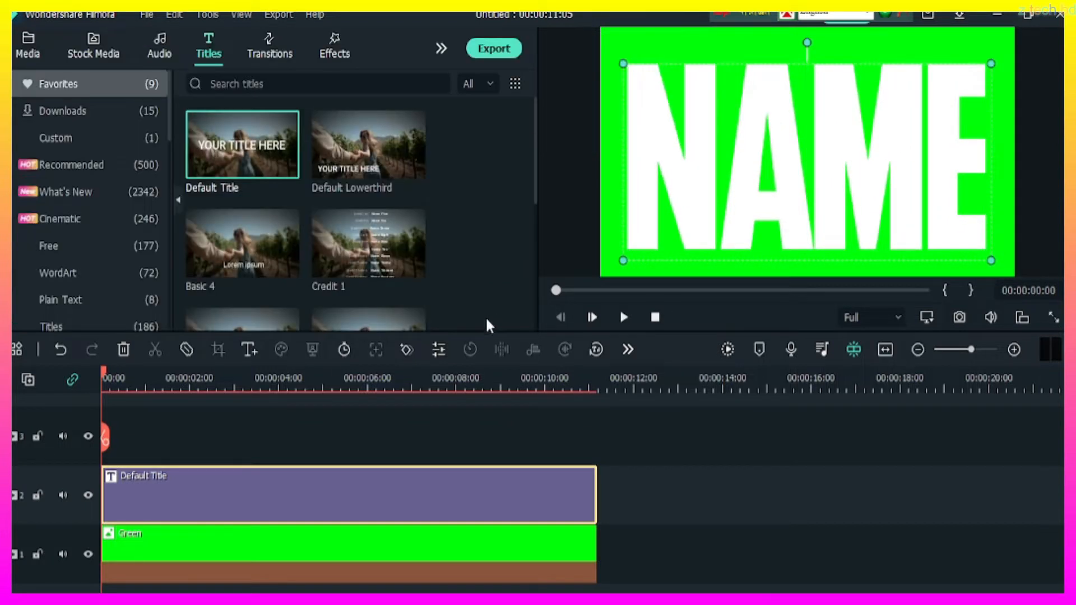
# - Export the green-screen title as an MP4 with Best quality, H.264, 1920x1080 and 30 fps, and return to the editor
pyautogui.click(493, 48)
pyautogui.click(725, 203)
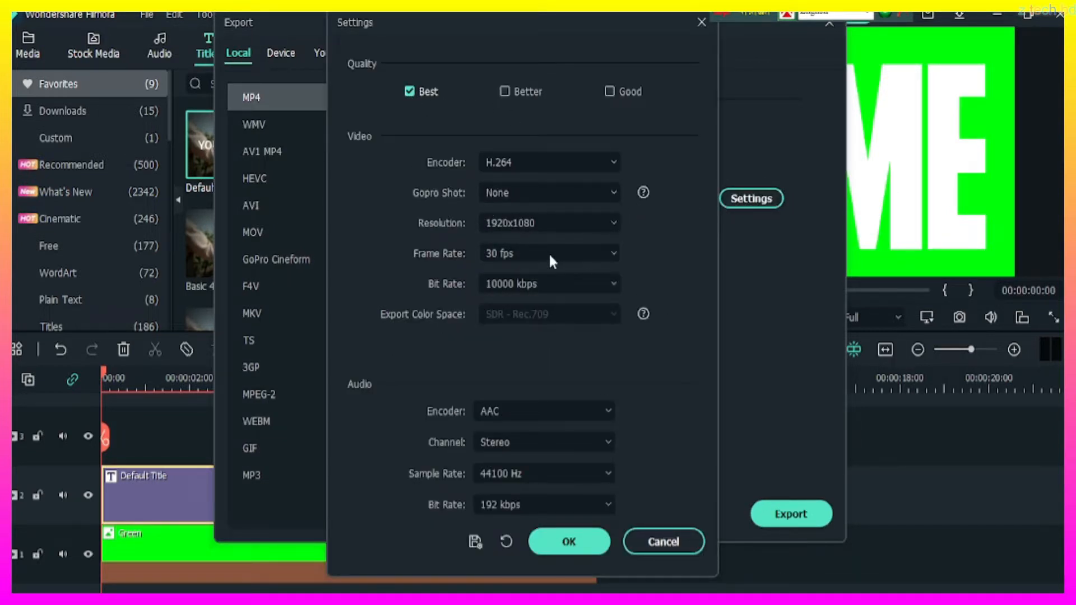
pyautogui.click(567, 541)
pyautogui.click(789, 515)
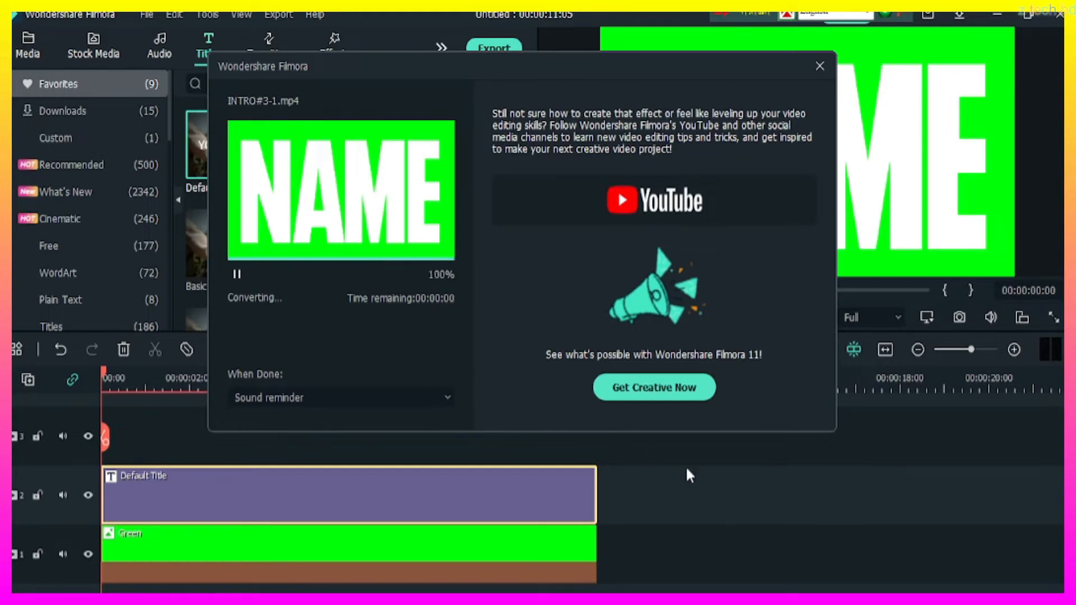
pyautogui.click(358, 391)
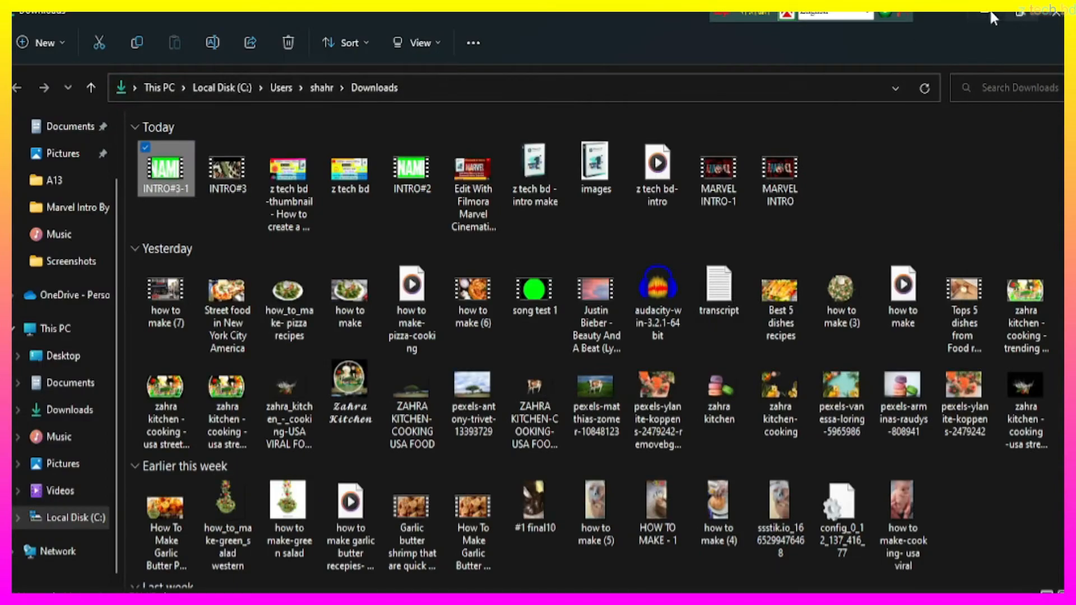
pyautogui.click(991, 14)
# - Import the INTRO#3-1 video from the Downloads folder into the project media
pyautogui.click(29, 45)
pyautogui.click(56, 85)
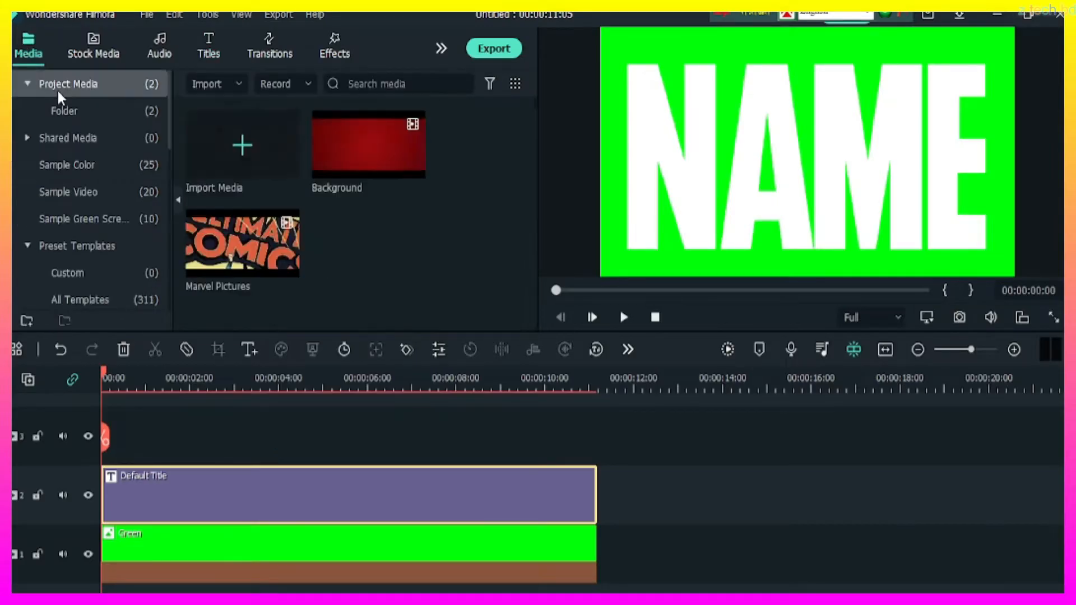
pyautogui.click(274, 152)
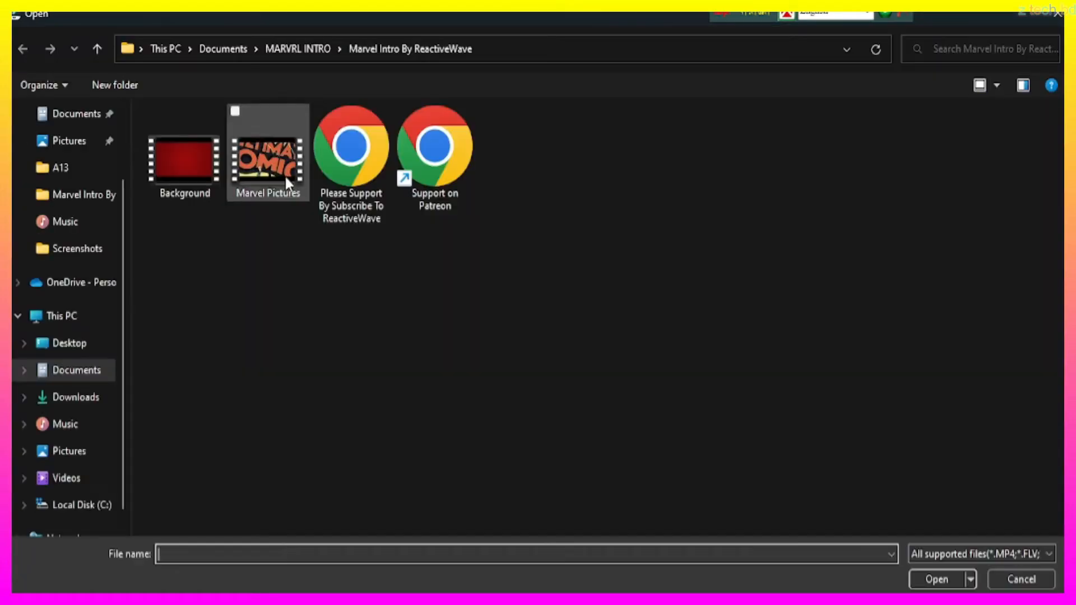
pyautogui.click(73, 397)
pyautogui.click(196, 151)
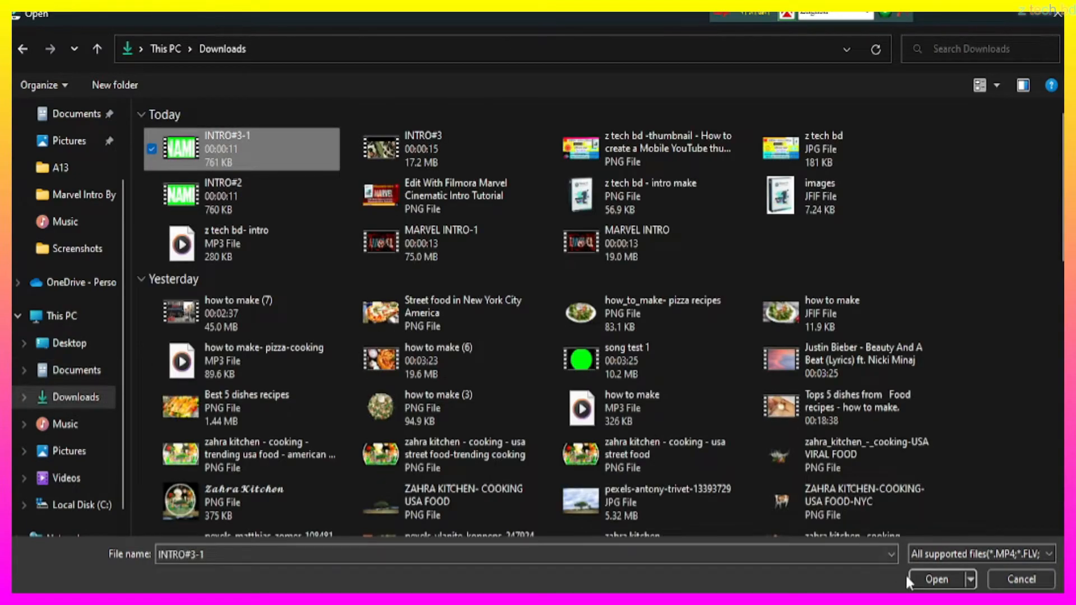
pyautogui.click(935, 579)
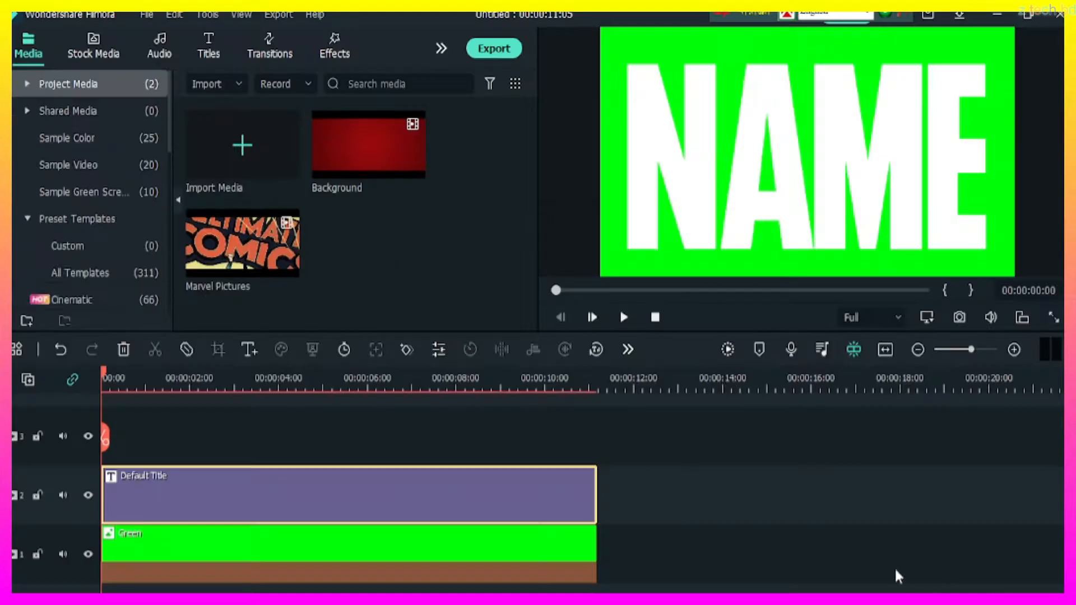
# - Delete all clips from the timeline
pyautogui.click(640, 554)
pyautogui.hotkey('ctrl', 'a')
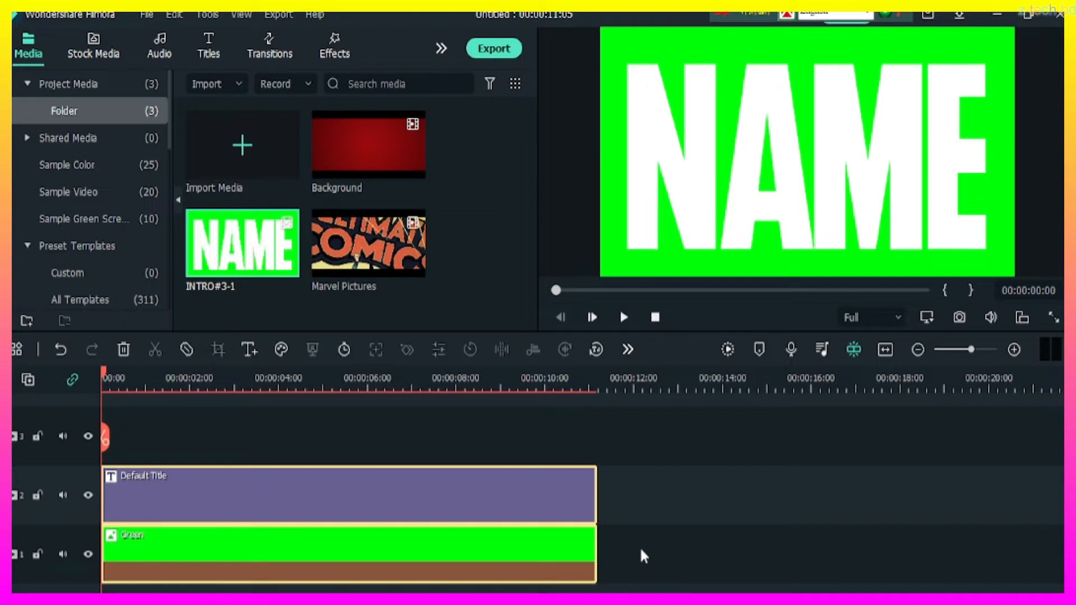
pyautogui.press('Delete')
pyautogui.scroll(3, 294, 473)
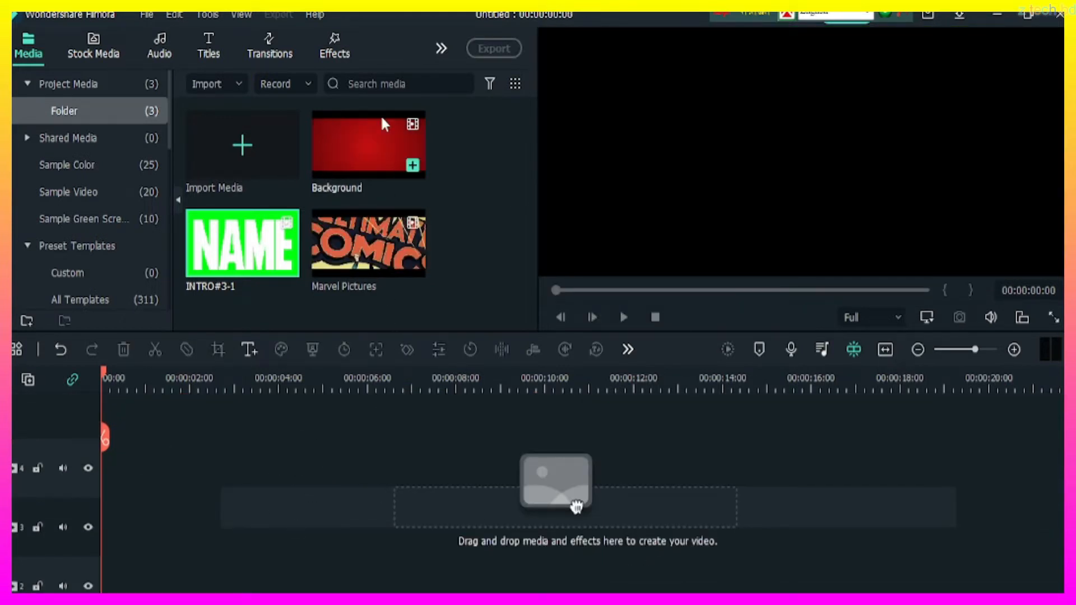
# - Place the Background clip on the timeline, detach its audio, and delete the video part
pyautogui.click(371, 159)
pyautogui.moveTo(369, 149); pyautogui.dragTo(196, 482)
pyautogui.rightClick(334, 459)
pyautogui.click(387, 378)
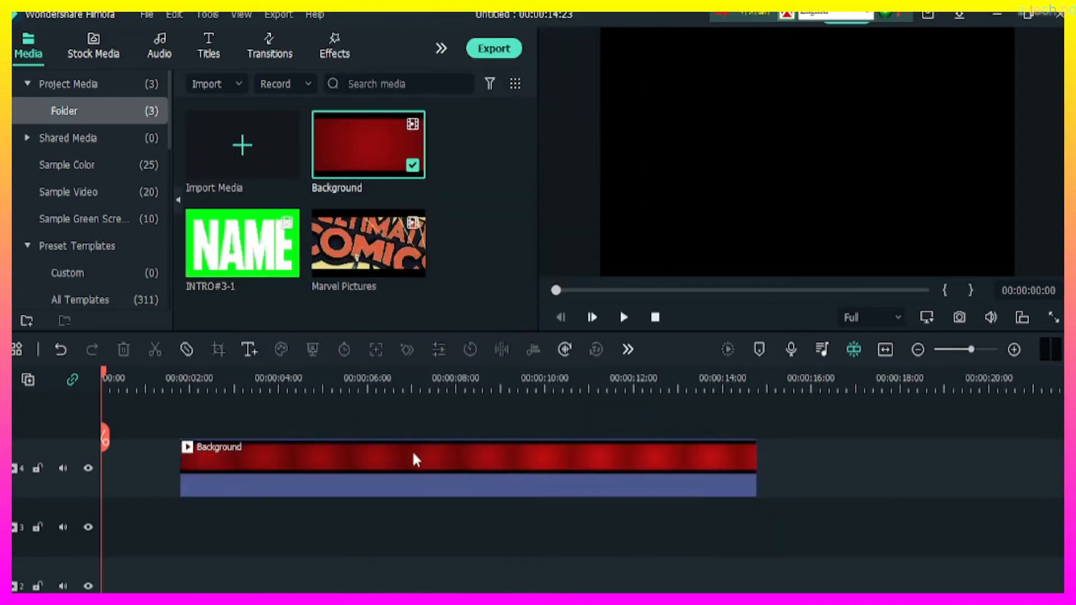
pyautogui.press('Delete')
pyautogui.scroll(-4, 465, 485)
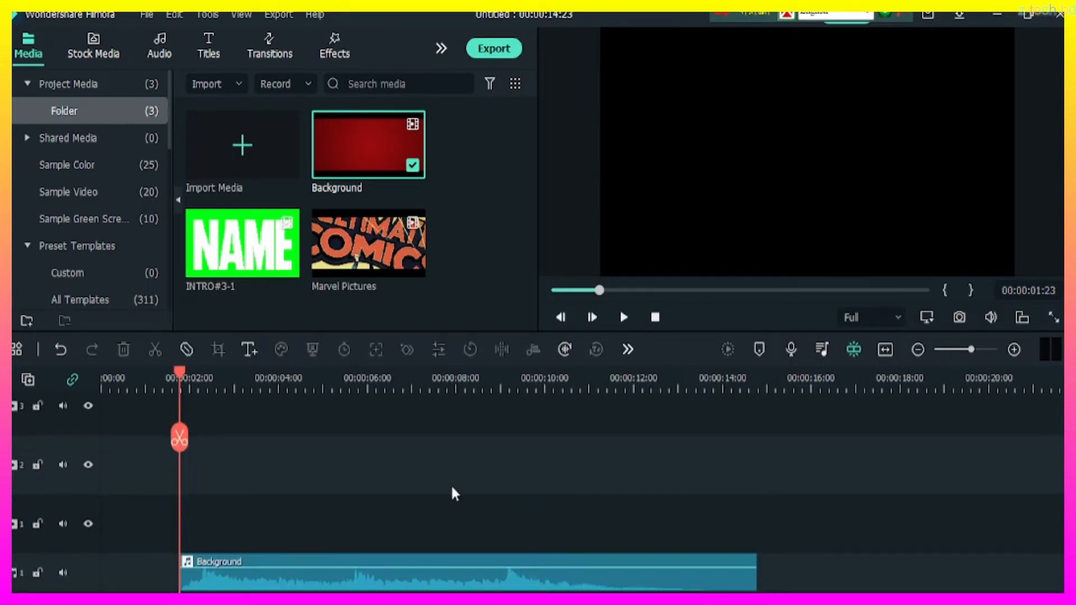
# - Move the Background audio to the timeline start, raise its volume to 6.00 dB, and return the playhead to the beginning
pyautogui.moveTo(376, 542); pyautogui.dragTo(296, 539)
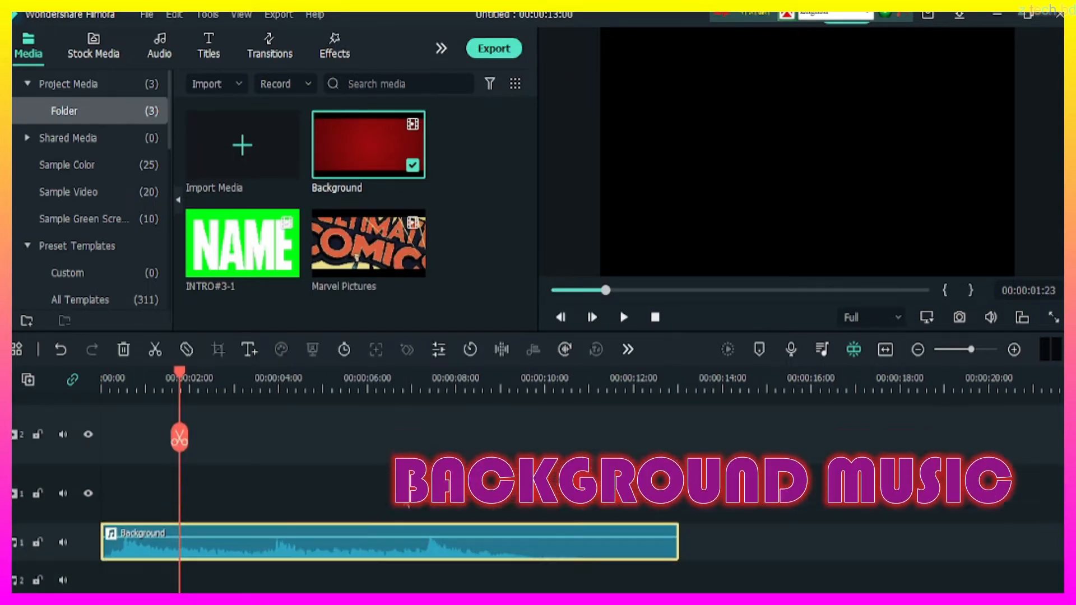
pyautogui.moveTo(380, 539); pyautogui.dragTo(380, 539)
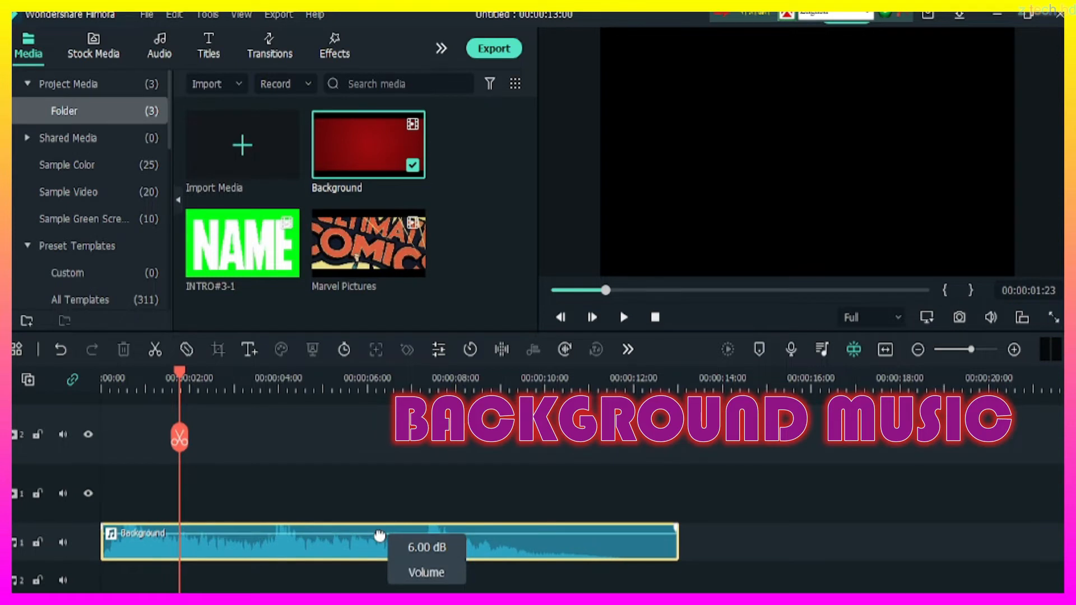
pyautogui.scroll(2, 381, 480)
pyautogui.moveTo(170, 368); pyautogui.dragTo(101, 381)
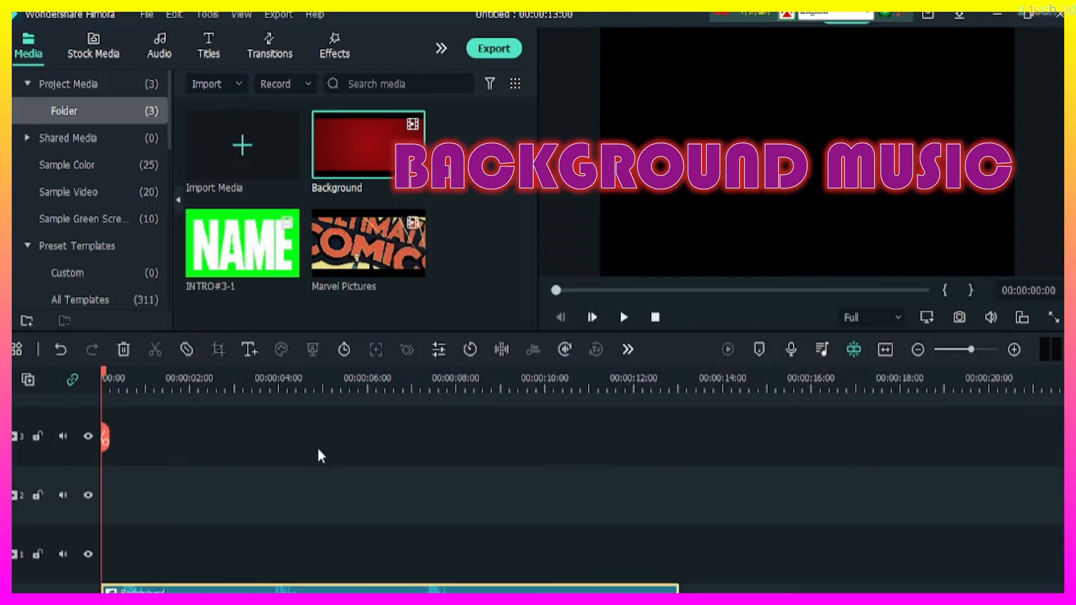
pyautogui.scroll(-1, 570, 426)
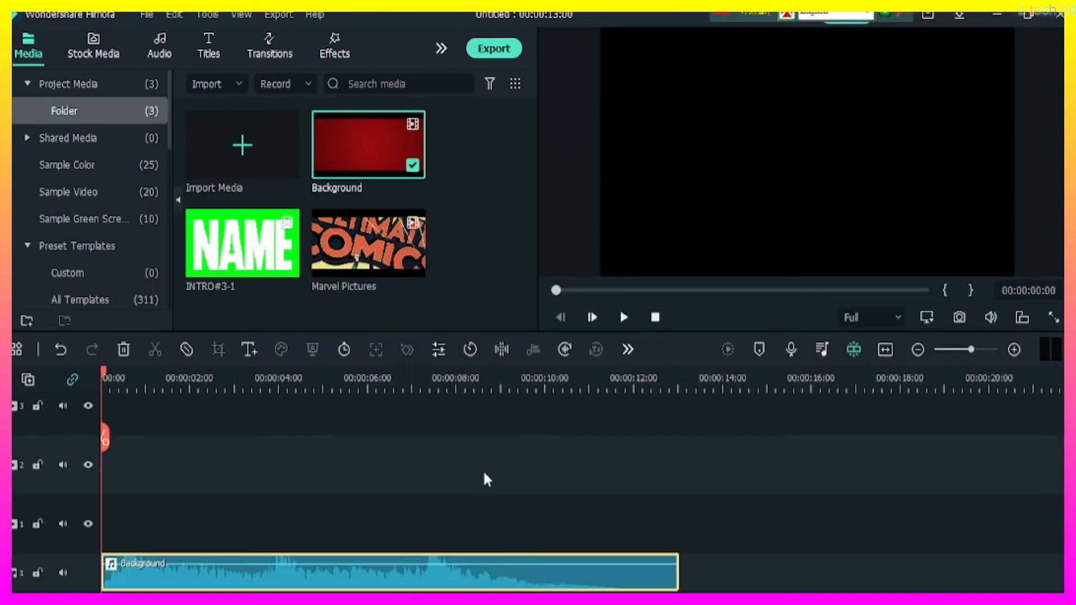
# - Place INTRO#3-1 at the start of video track 1 and trim the Background audio to the clip's end
pyautogui.moveTo(263, 263); pyautogui.dragTo(168, 521)
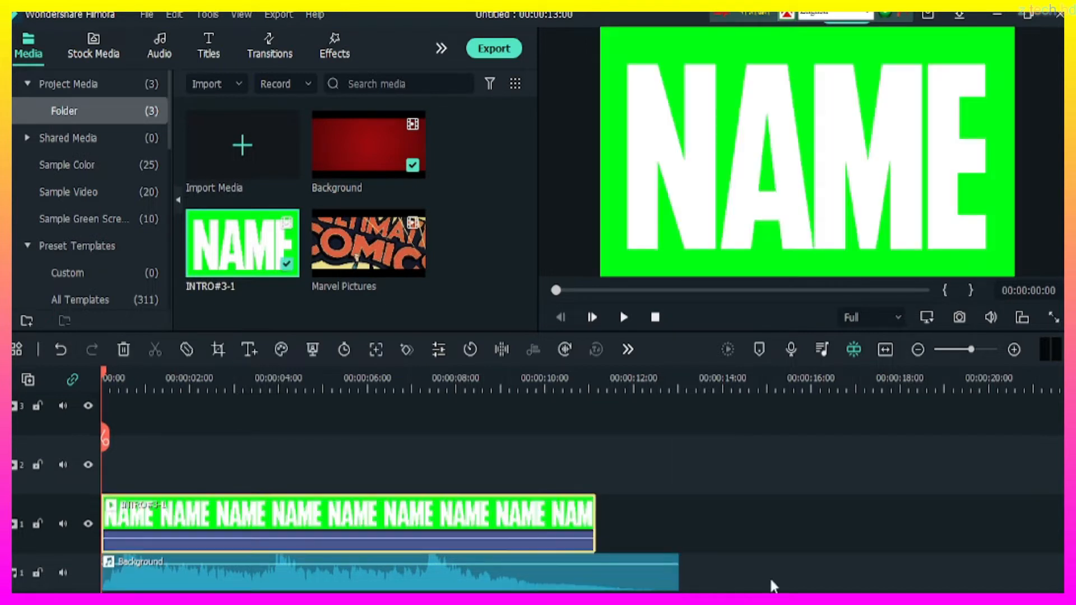
pyautogui.click(645, 589)
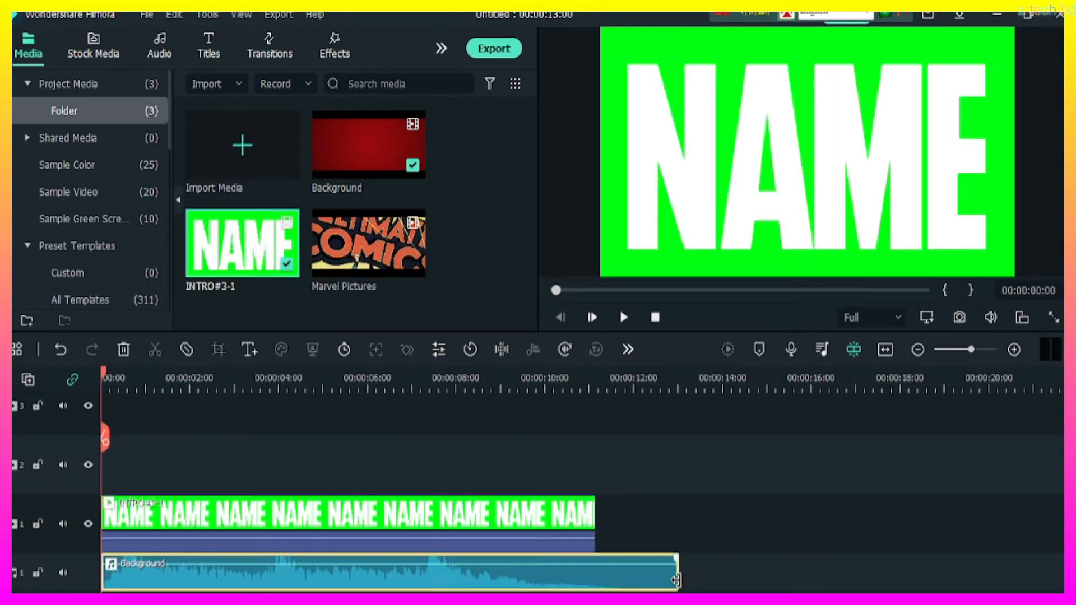
pyautogui.moveTo(676, 571); pyautogui.dragTo(595, 571)
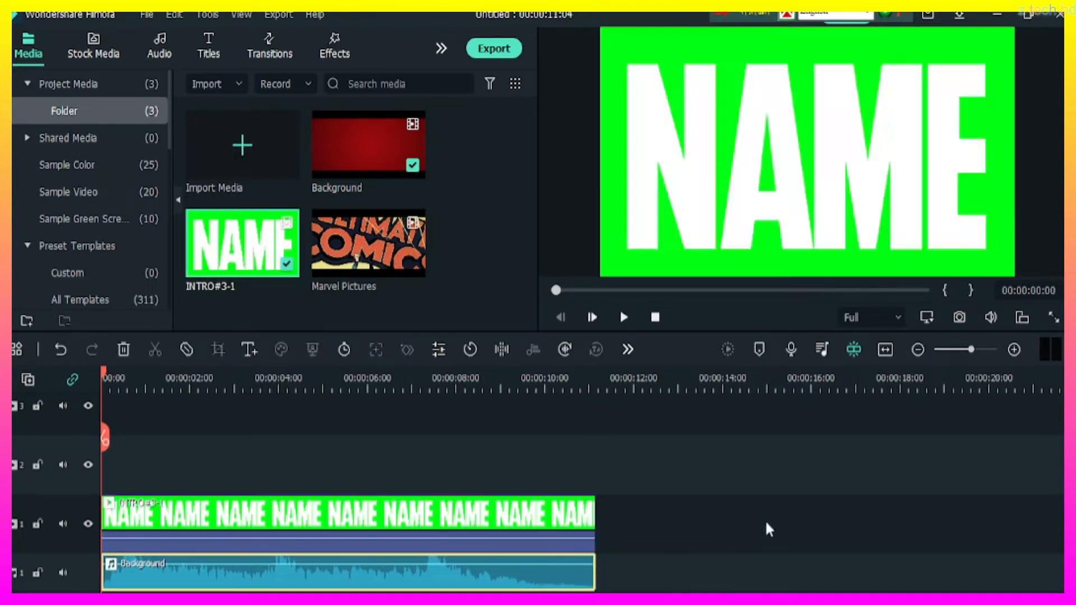
# - Place Marvel Pictures at the start of video track 2, trim it to the end of INTRO#3-1, and select the INTRO#3-1 clip
pyautogui.moveTo(368, 244); pyautogui.dragTo(101, 468)
pyautogui.moveTo(678, 465); pyautogui.dragTo(594, 457)
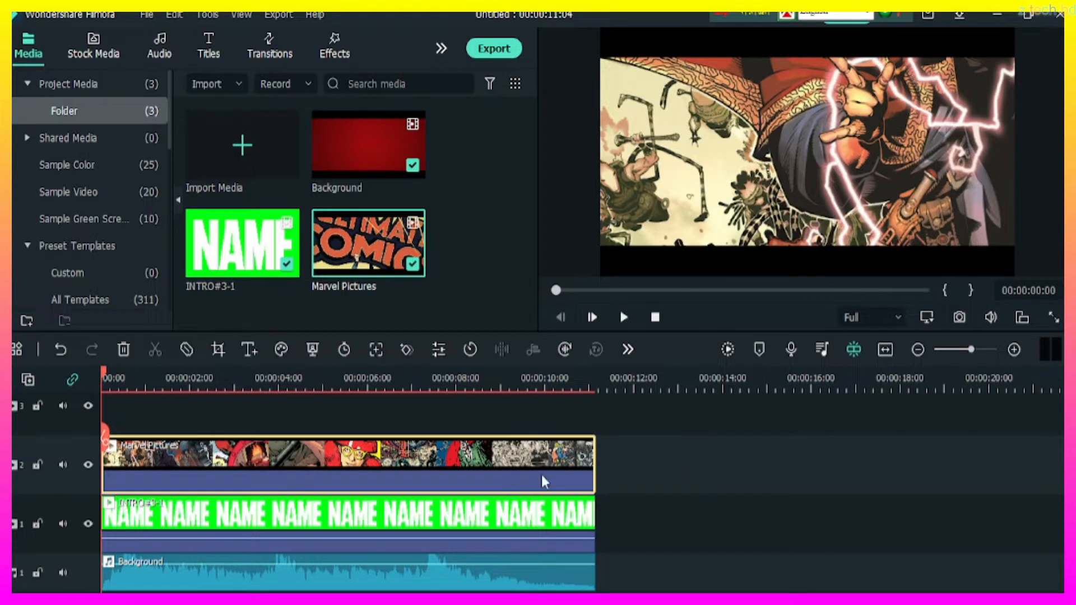
pyautogui.click(441, 525)
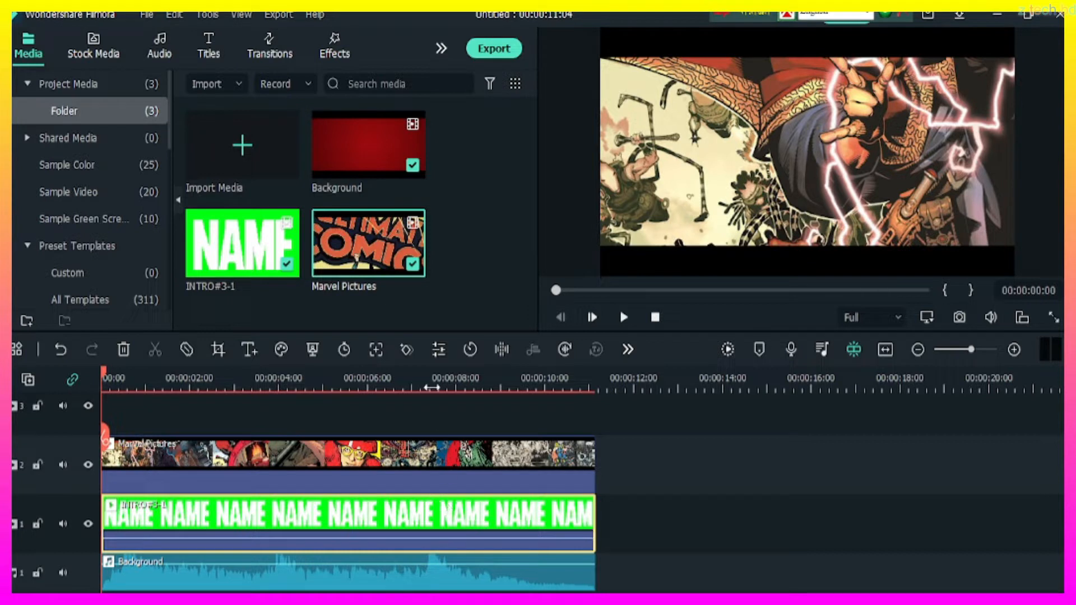
# - Split the INTRO#3-1 clip on video track 1 at about 6 seconds
pyautogui.click(410, 388)
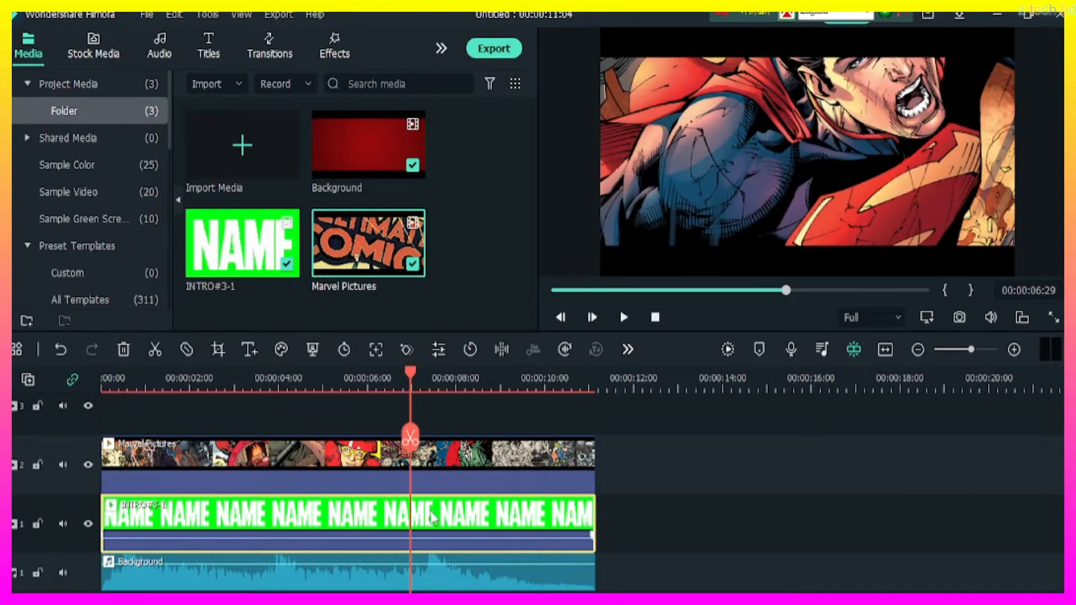
pyautogui.doubleClick(371, 522)
pyautogui.rightClick(371, 522)
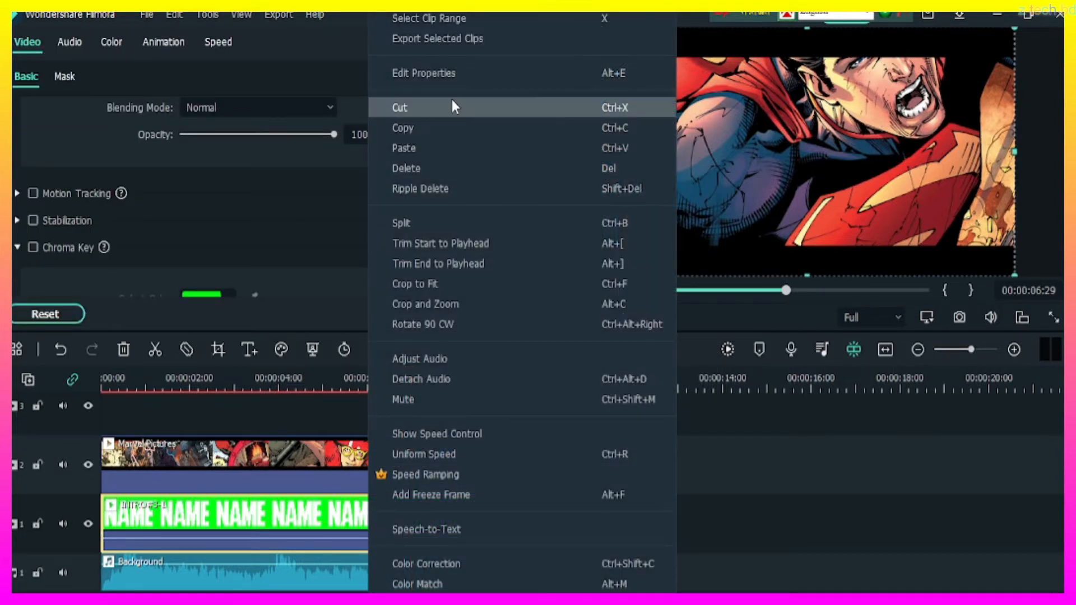
pyautogui.click(451, 73)
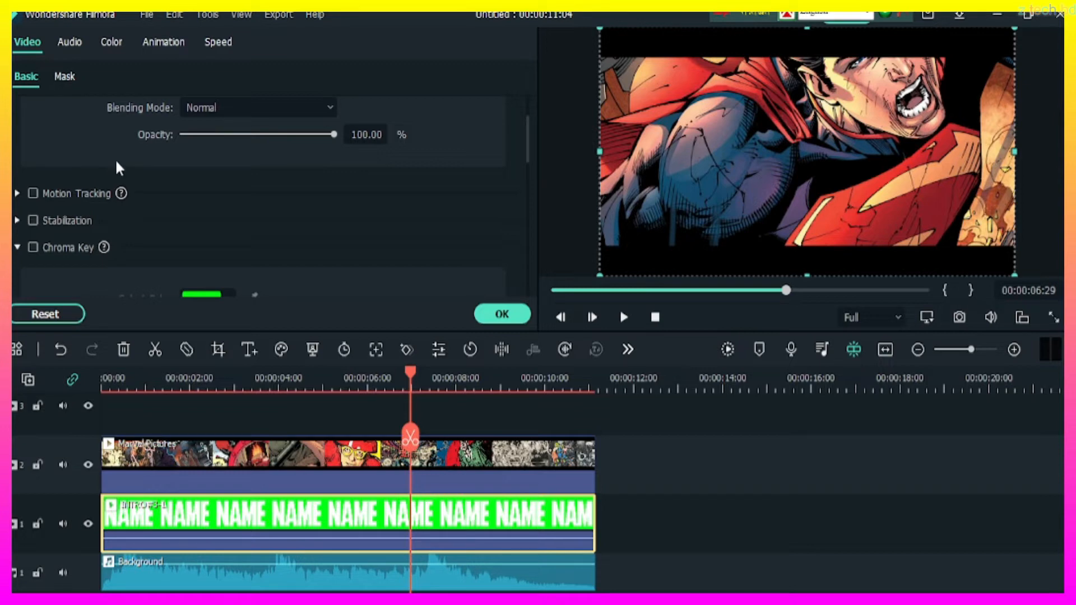
pyautogui.click(332, 387)
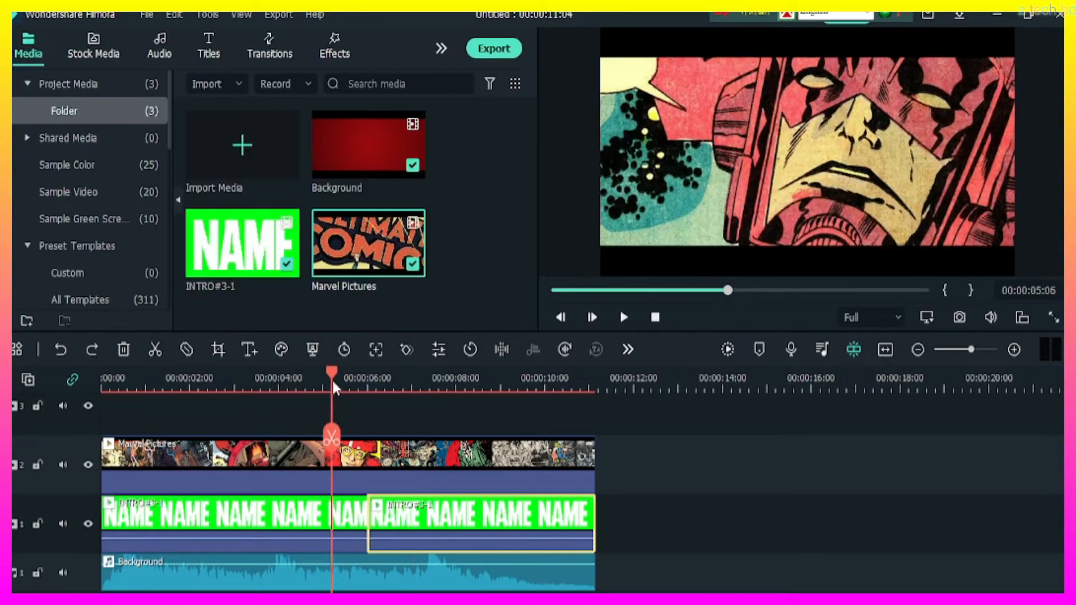
# - Lower the volume of the first INTRO#3-1 part to the minimum and open its properties
pyautogui.moveTo(331, 386); pyautogui.dragTo(303, 392)
pyautogui.doubleClick(318, 527)
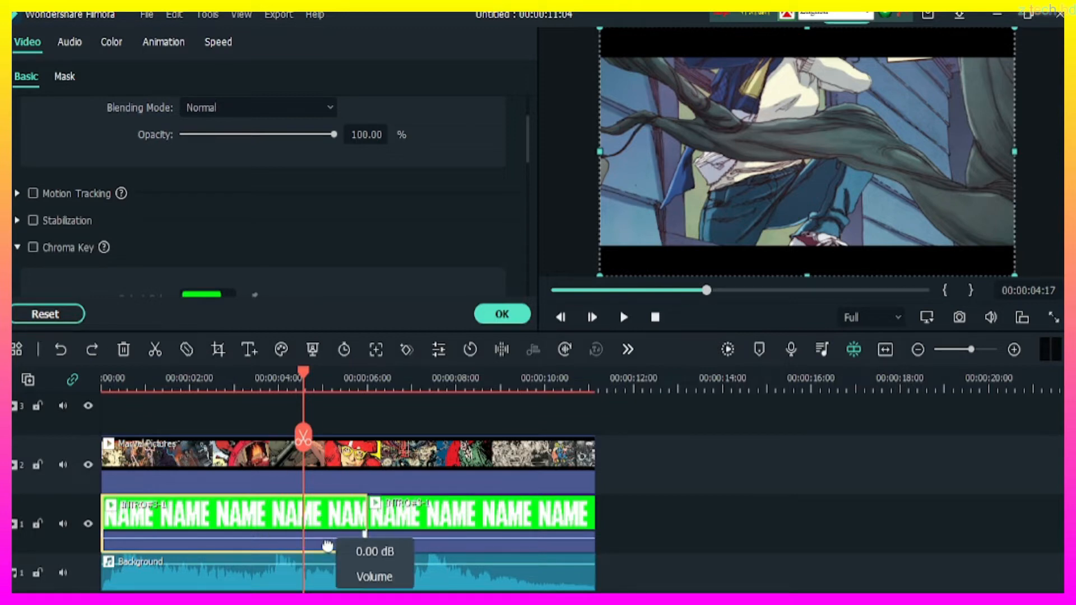
pyautogui.moveTo(328, 545); pyautogui.dragTo(325, 552)
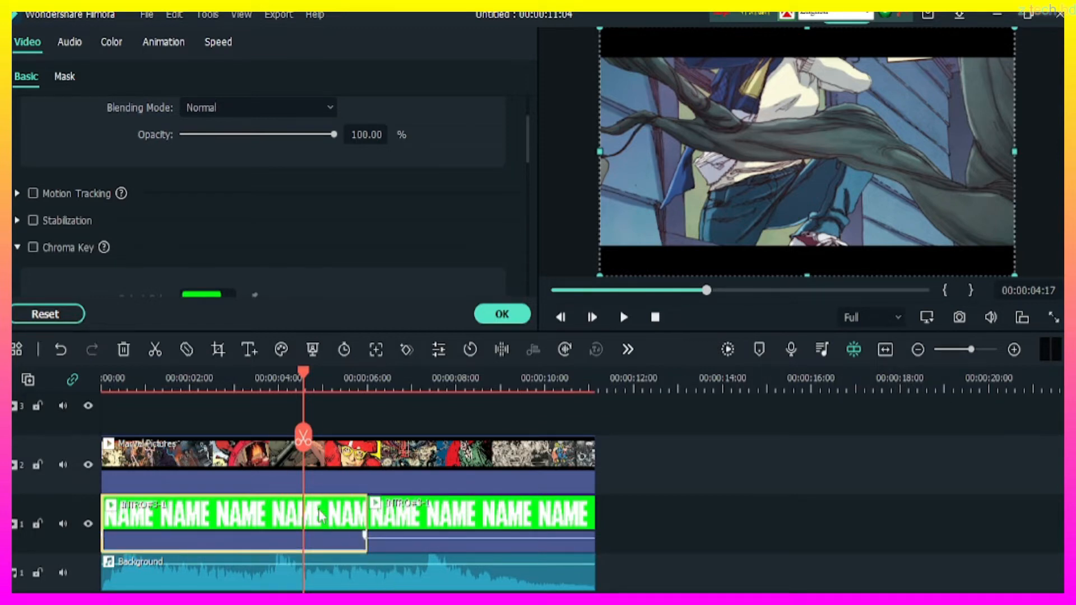
pyautogui.rightClick(321, 515)
pyautogui.click(379, 72)
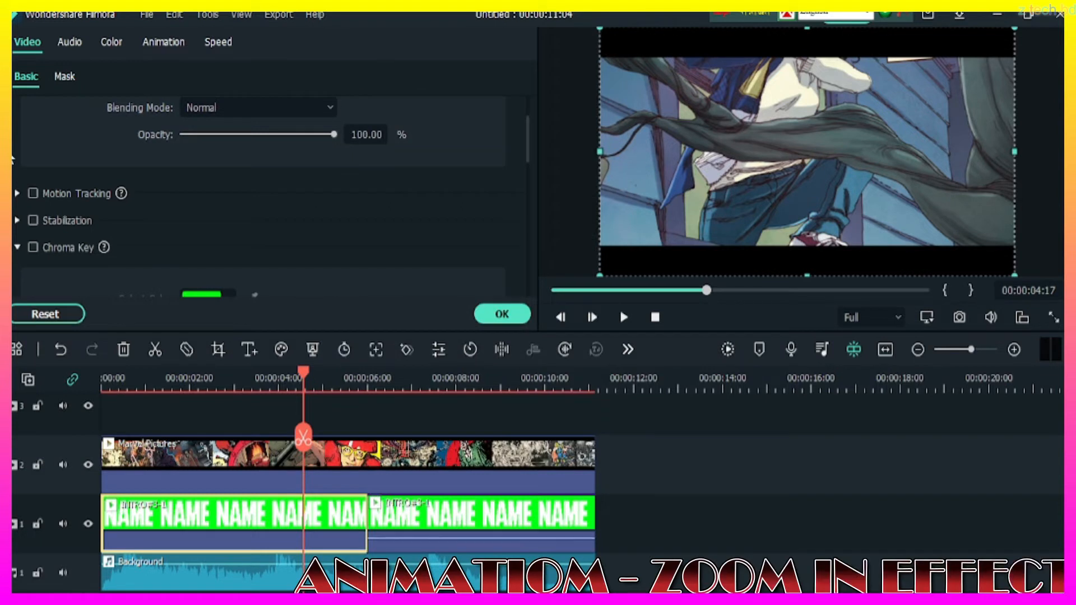
# - Apply the Zoom In animation preset to the first INTRO#3-1 part
pyautogui.click(170, 38)
pyautogui.click(16, 76)
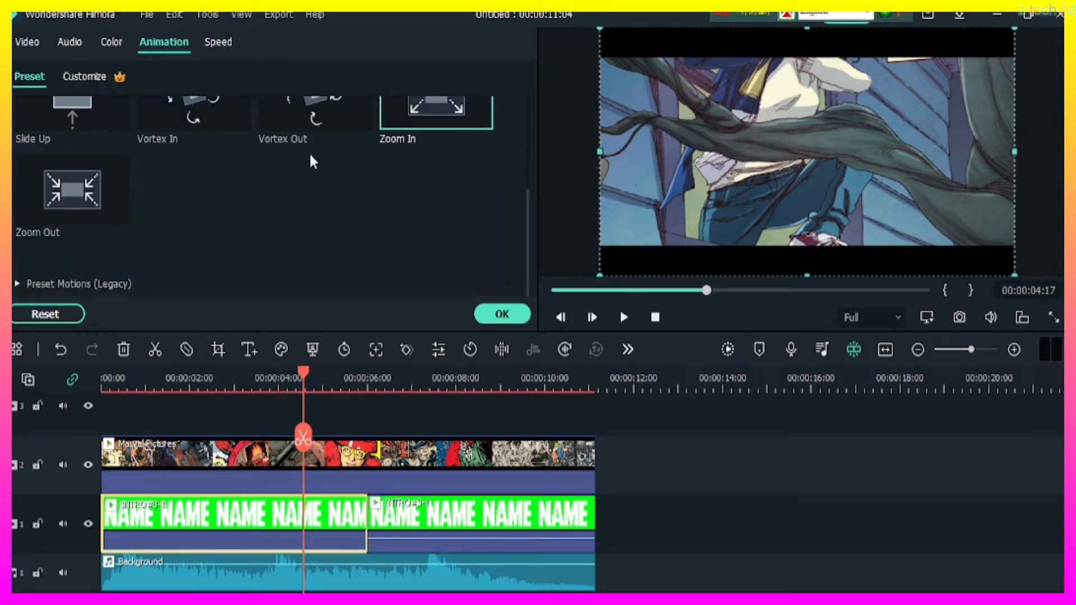
pyautogui.scroll(3, 330, 168)
pyautogui.scroll(-3, 386, 191)
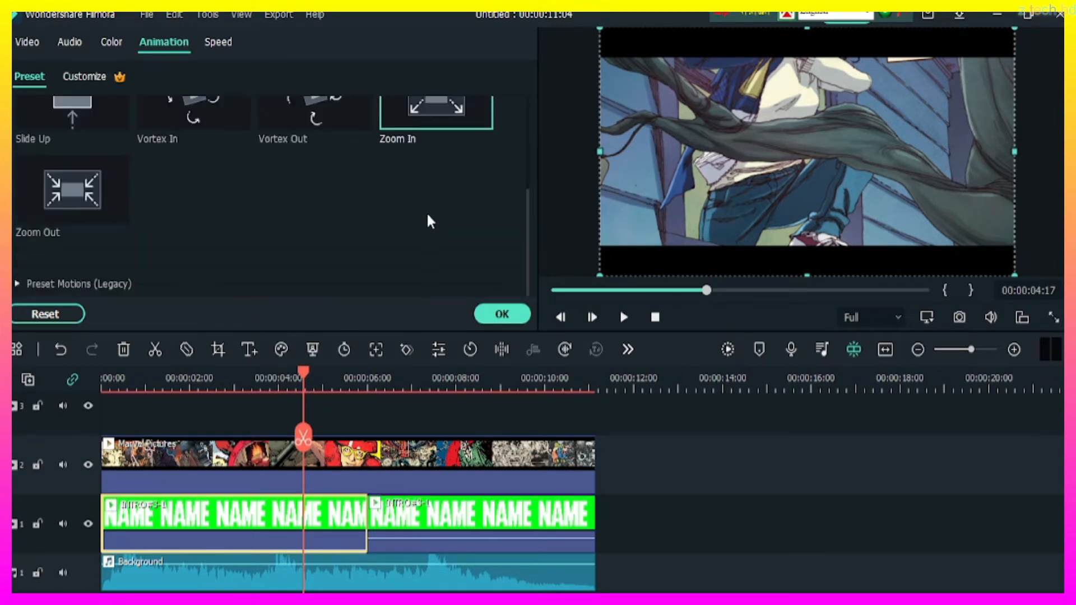
pyautogui.doubleClick(429, 118)
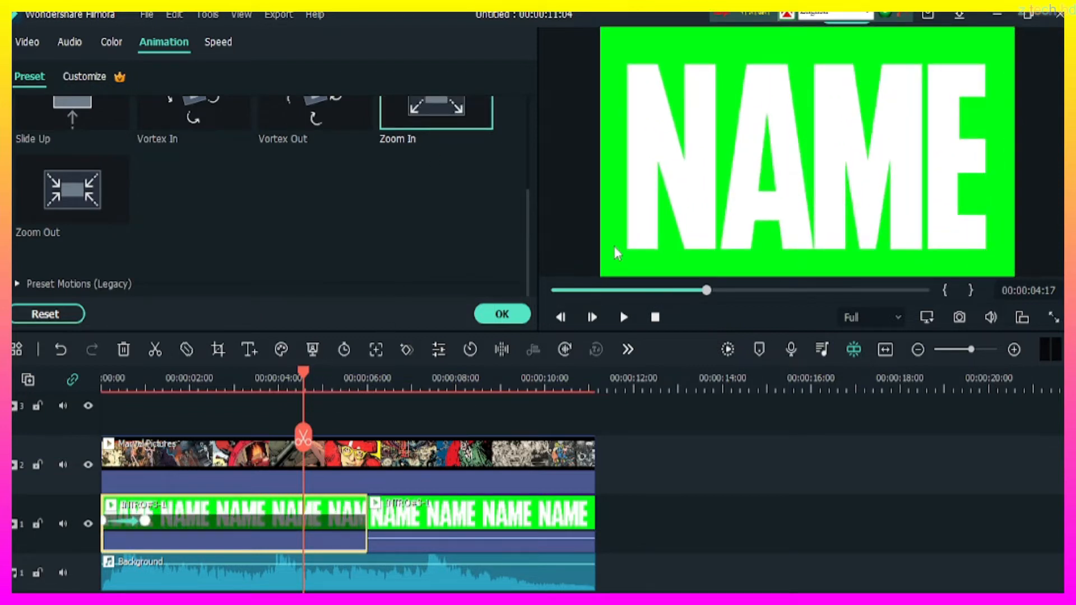
# - Extend the Zoom In animation of the first INTRO#3-1 part to 00:00:04:09 and accept the change
pyautogui.moveTo(145, 519); pyautogui.dragTo(349, 537)
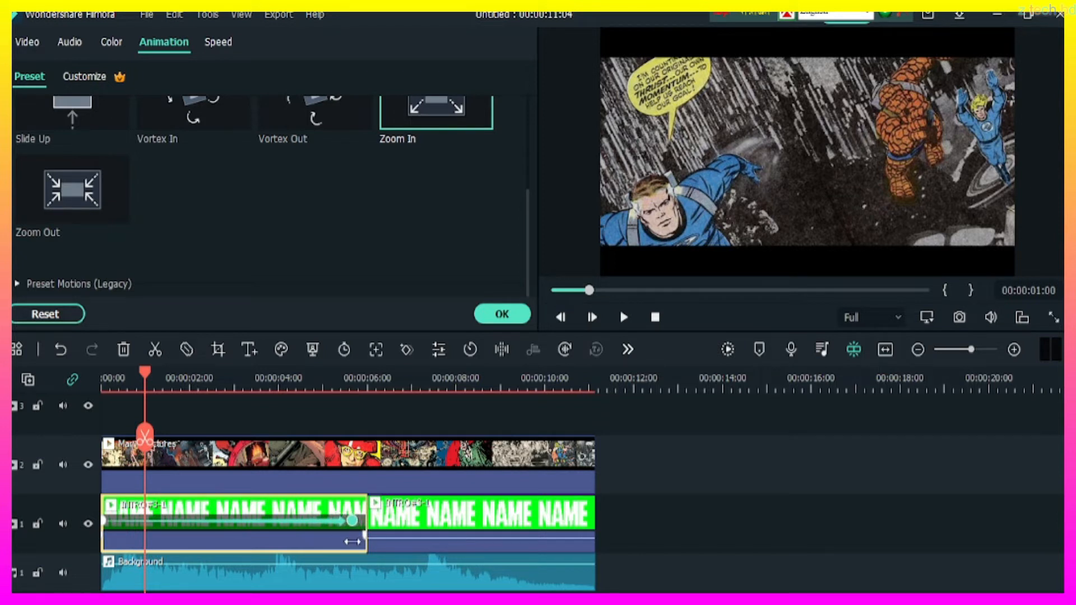
pyautogui.moveTo(352, 541); pyautogui.dragTo(306, 534)
pyautogui.click(292, 532)
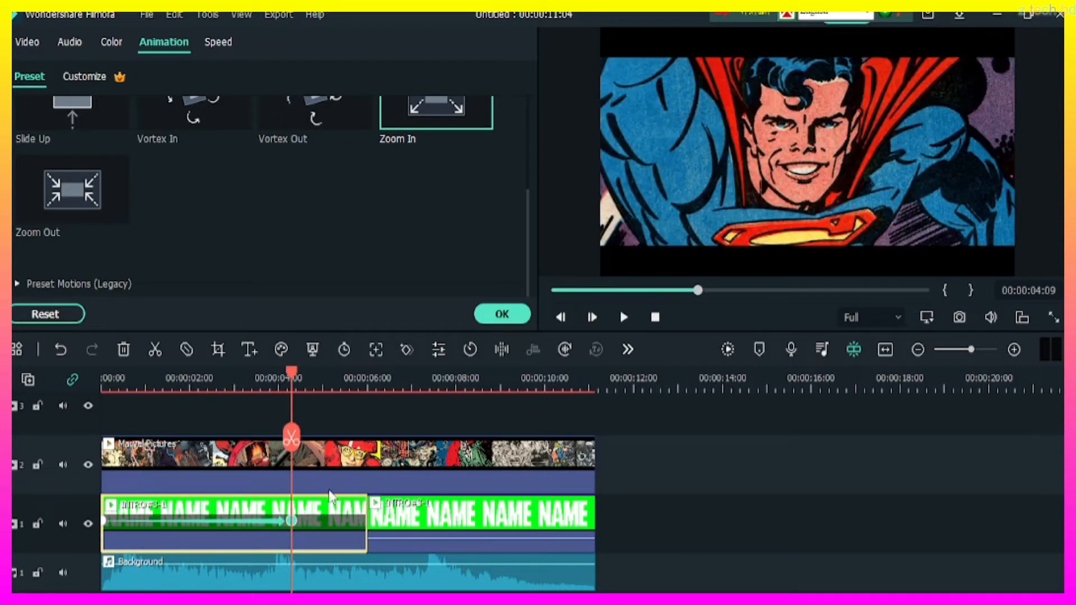
pyautogui.click(340, 514)
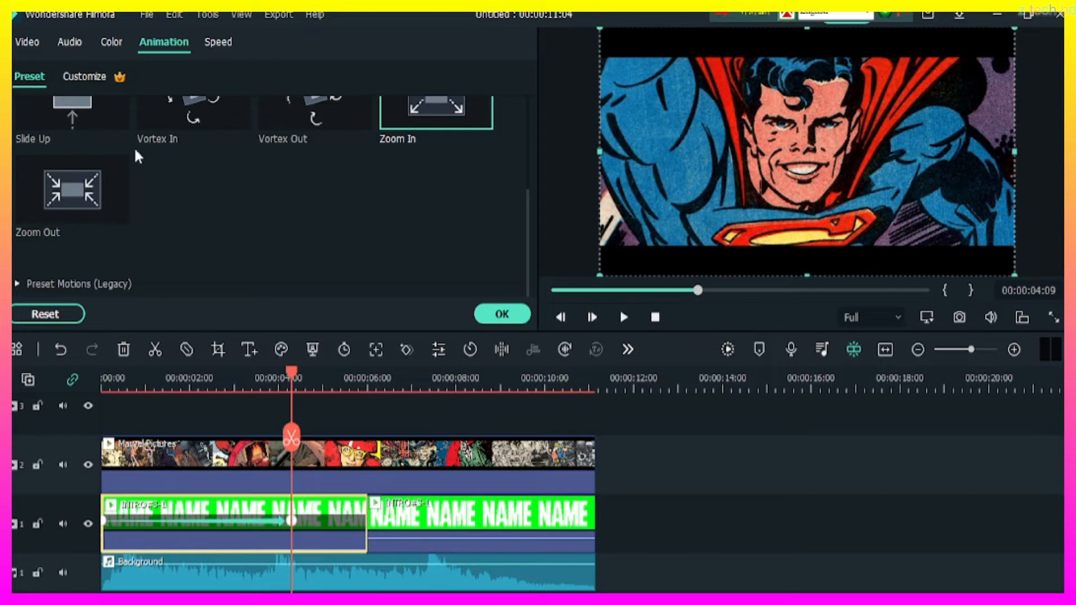
pyautogui.click(502, 313)
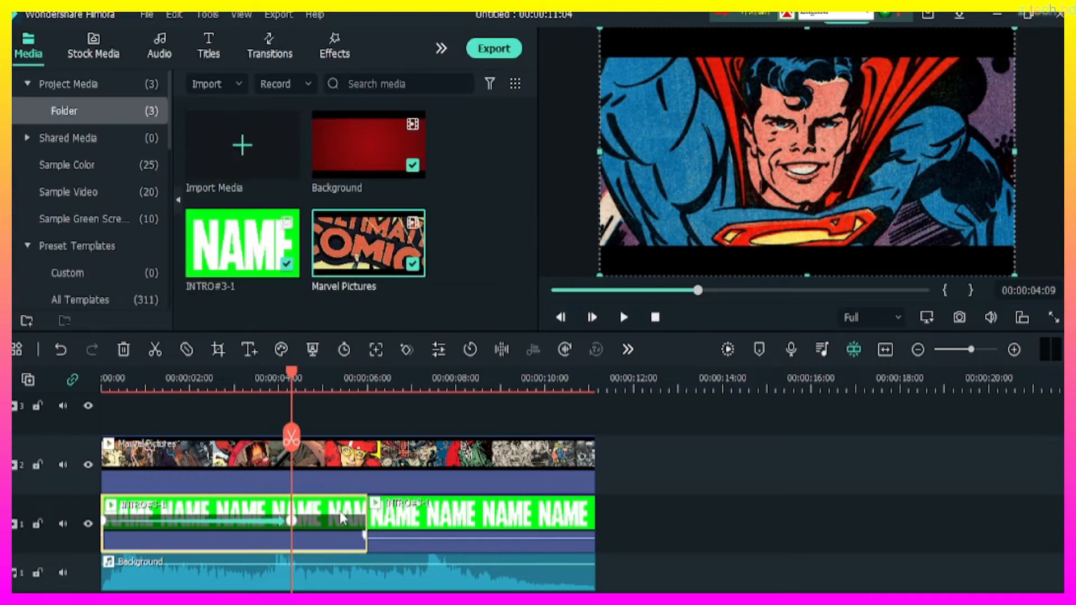
# - Add a Cross Stripe 1 transition at the end of the first INTRO#3-1 part and shorten it slightly
pyautogui.click(260, 42)
pyautogui.moveTo(340, 139); pyautogui.dragTo(286, 535)
pyautogui.doubleClick(283, 530)
pyautogui.moveTo(290, 370); pyautogui.dragTo(256, 372)
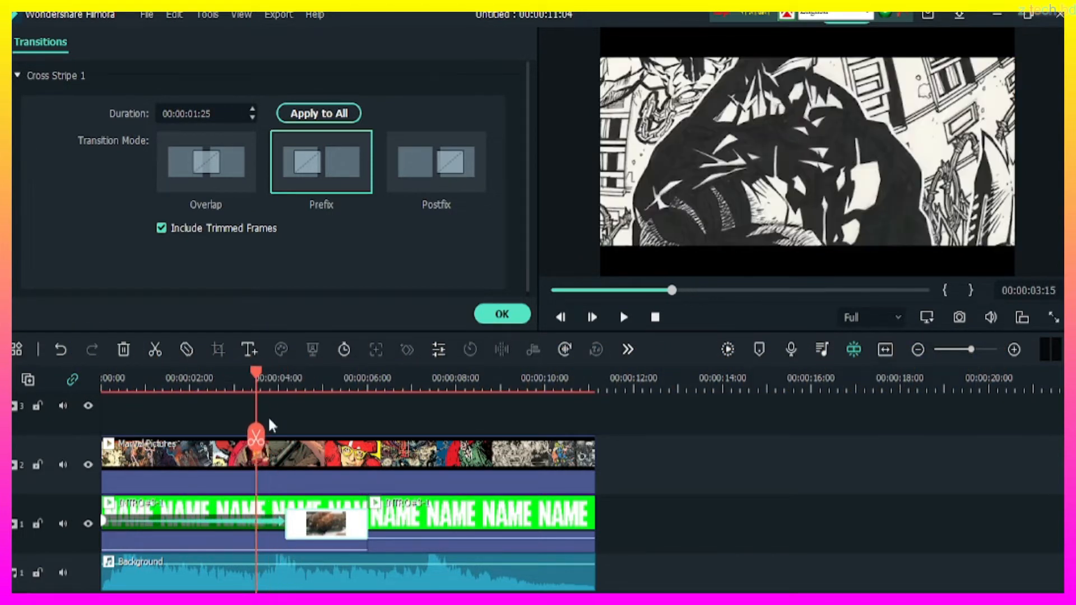
pyautogui.moveTo(283, 529); pyautogui.dragTo(291, 531)
# - Shorten the Zoom In animation on the first INTRO#3-1 part so it ends at about 4 seconds, before the transition
pyautogui.click(274, 521)
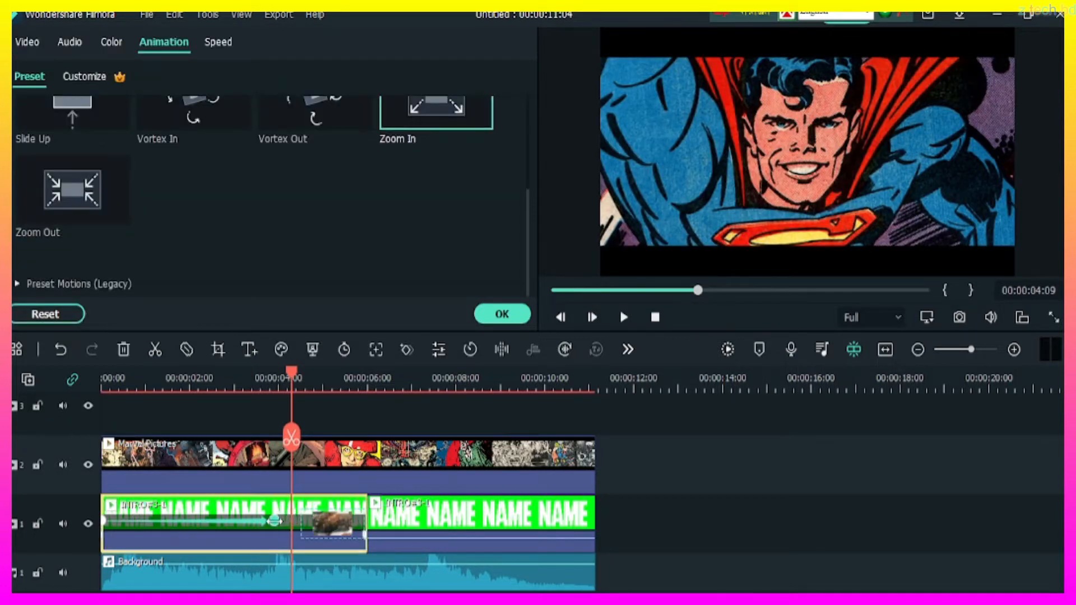
pyautogui.click(273, 521)
pyautogui.moveTo(274, 372); pyautogui.dragTo(345, 426)
pyautogui.click(258, 506)
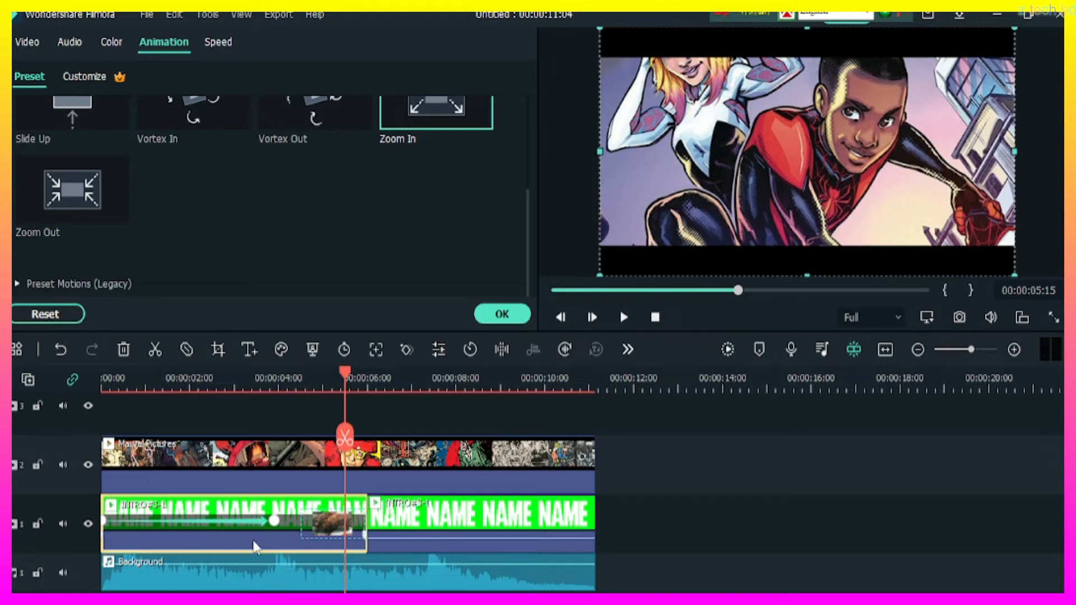
pyautogui.click(504, 316)
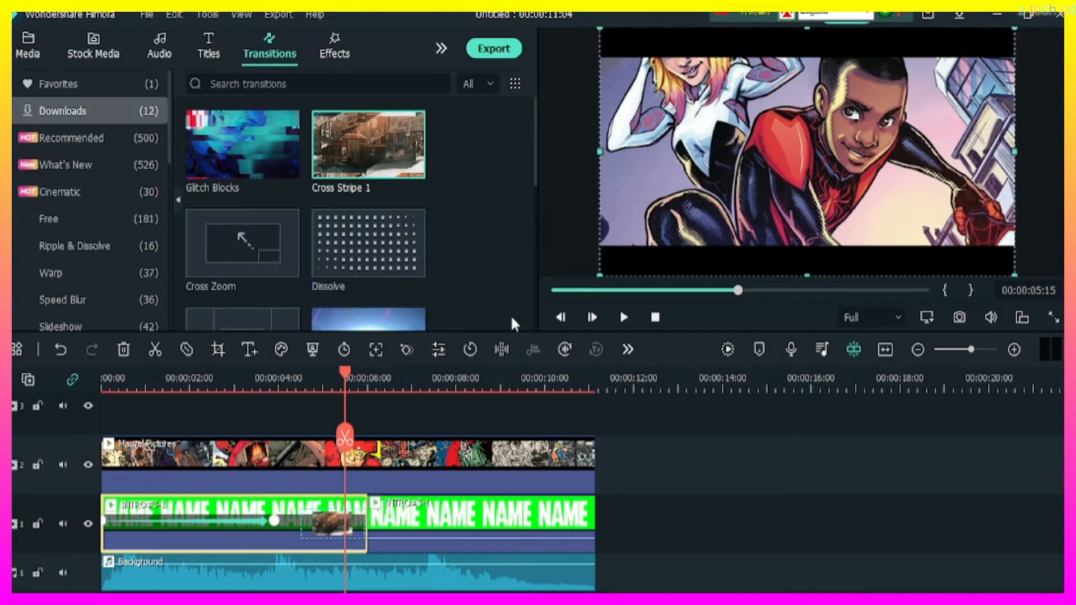
# - Enable Chroma Key with the green colour for the first INTRO#3-1 part
pyautogui.doubleClick(244, 509)
pyautogui.click(26, 43)
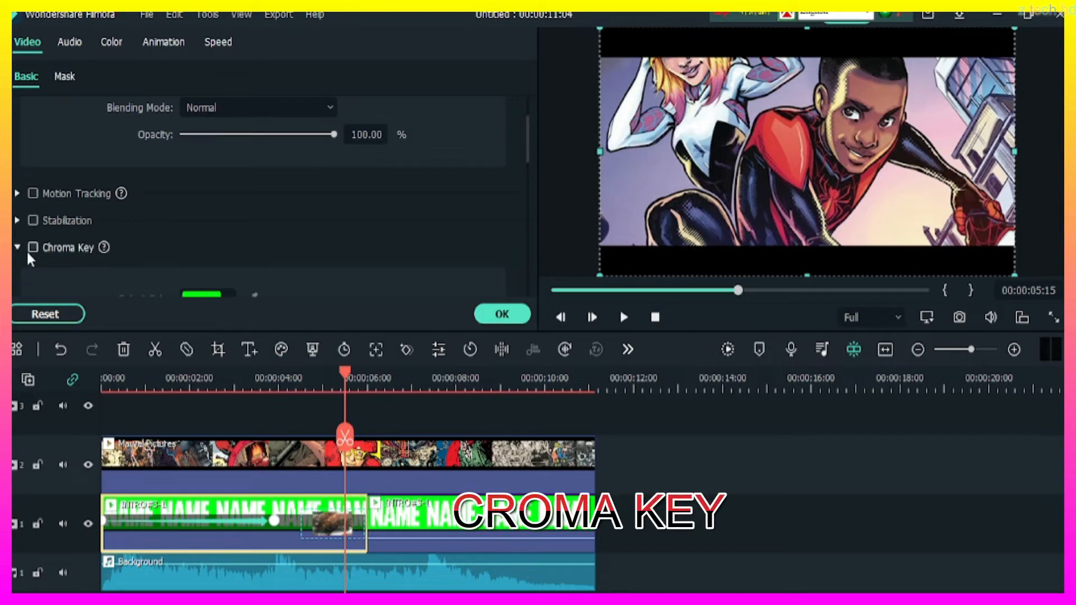
pyautogui.scroll(-3, 234, 256)
pyautogui.click(502, 315)
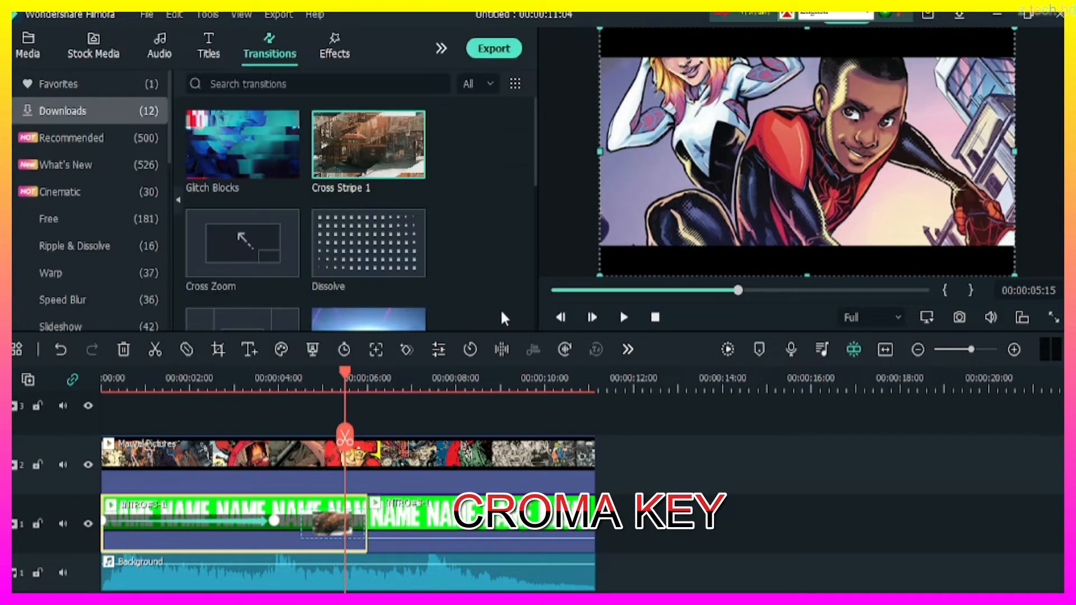
# - Enable Chroma Key with the green colour, offset 0 and tolerance 50 for the second INTRO#3-1 part
pyautogui.click(210, 379)
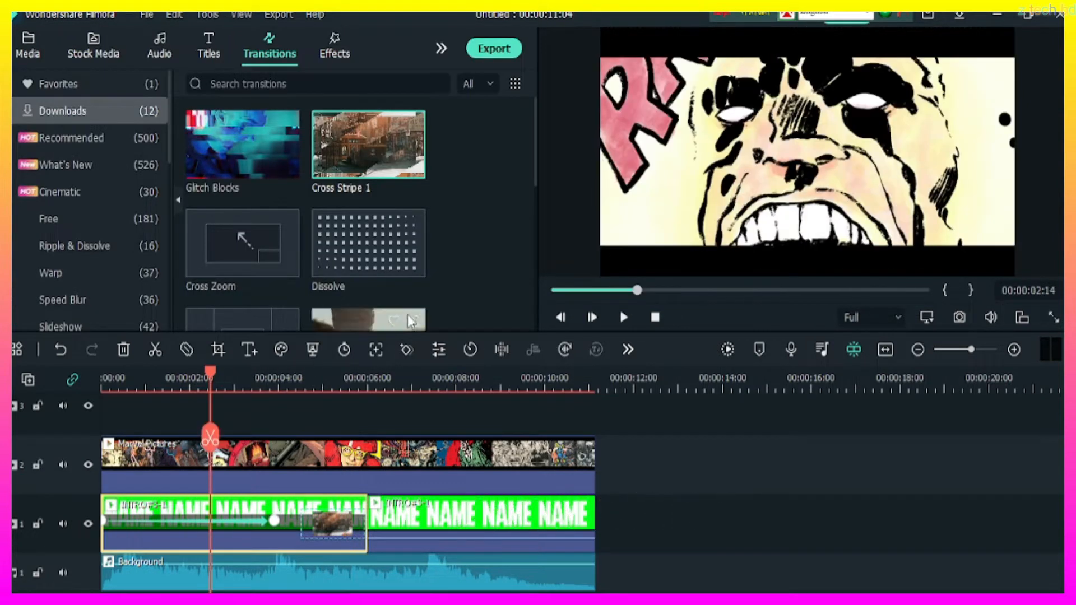
pyautogui.moveTo(210, 373); pyautogui.dragTo(445, 373)
pyautogui.doubleClick(476, 525)
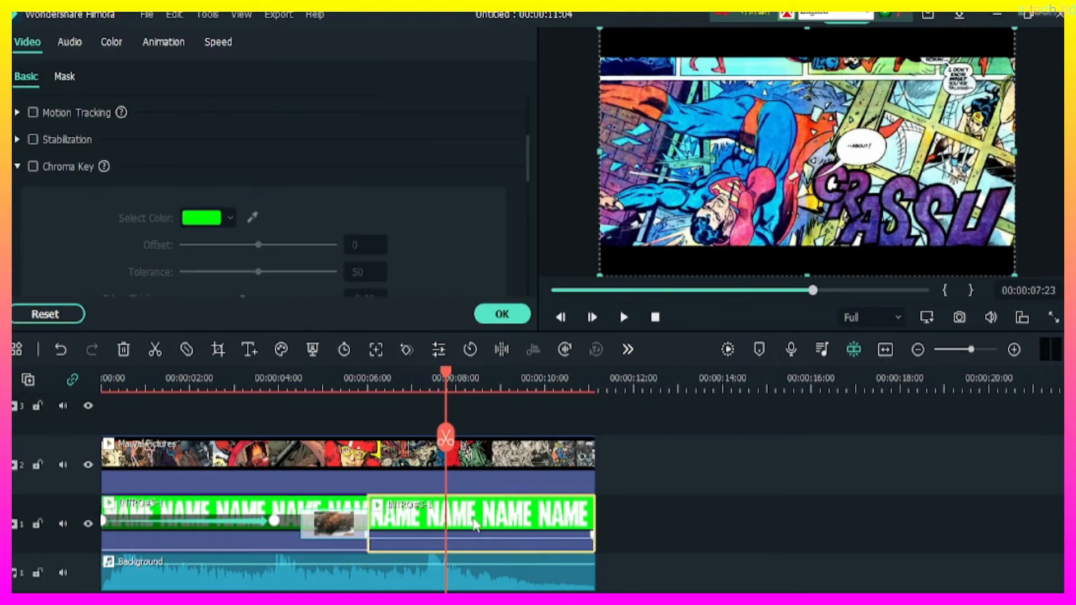
pyautogui.click(32, 168)
pyautogui.click(507, 315)
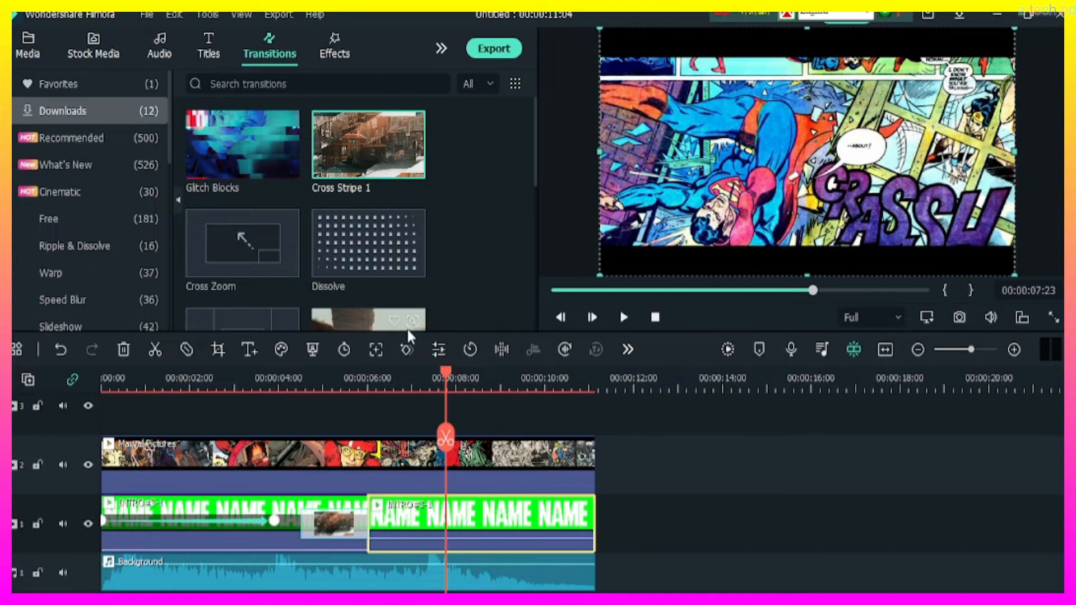
pyautogui.doubleClick(295, 451)
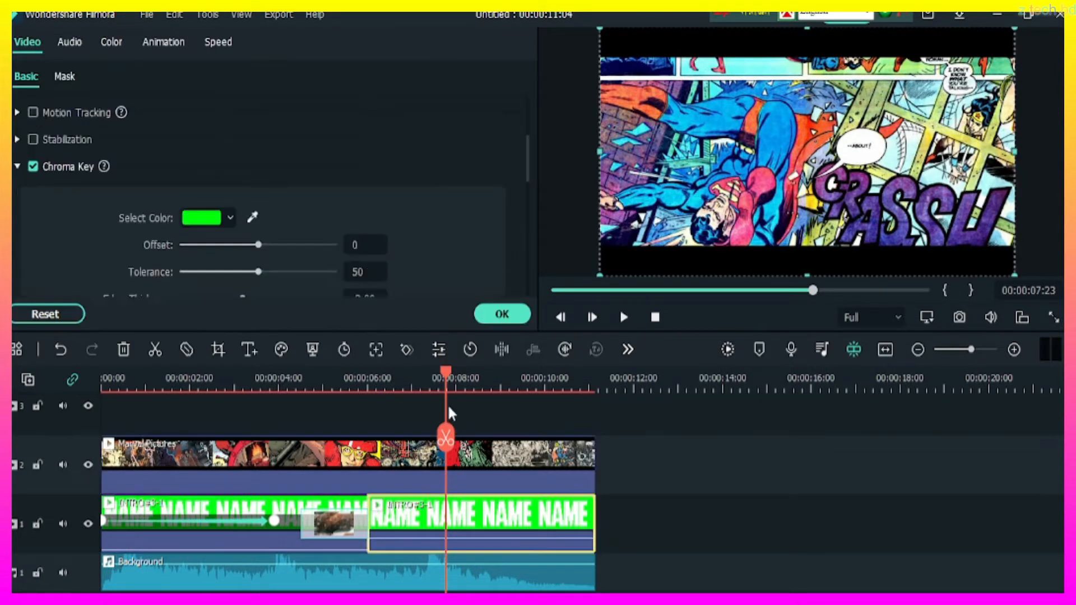
pyautogui.moveTo(448, 372); pyautogui.dragTo(461, 401)
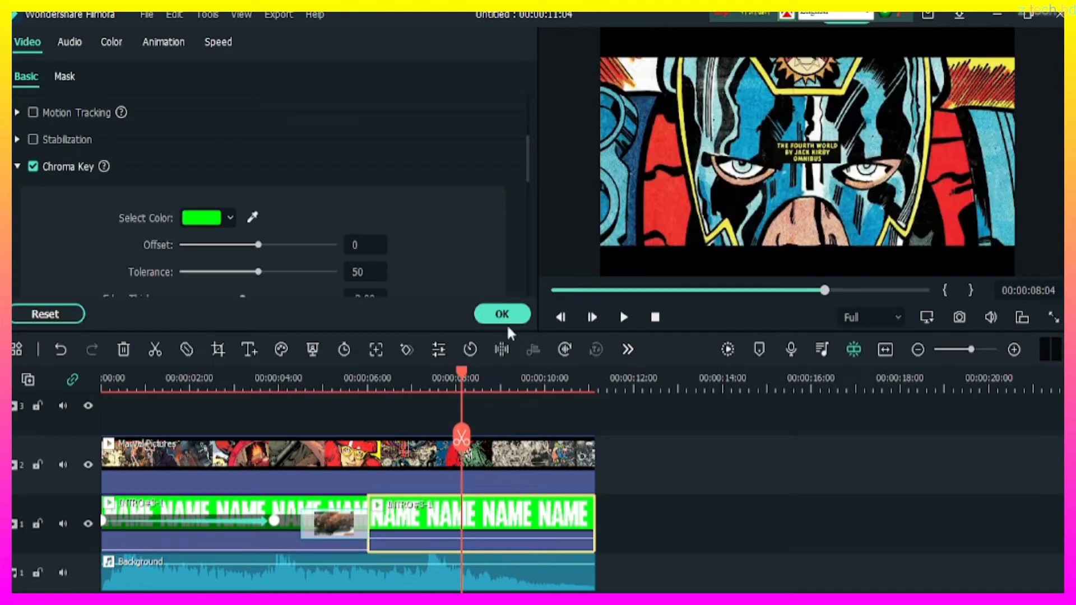
pyautogui.click(502, 314)
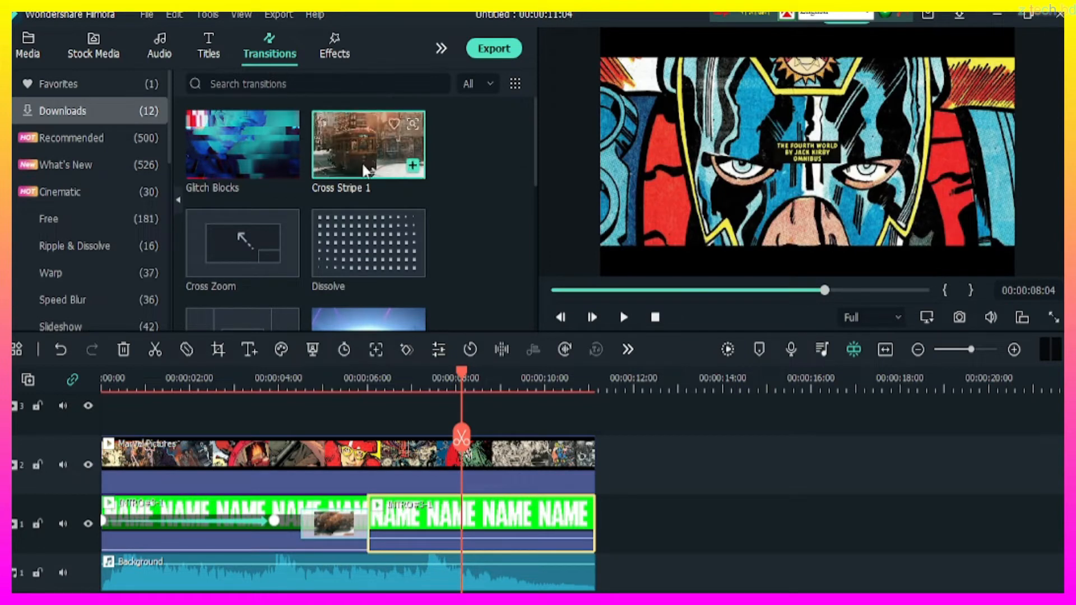
# - Add a Cross Stripe 1 transition at the end of the second INTRO#3-1 part and return the playhead to the beginning
pyautogui.moveTo(362, 163); pyautogui.dragTo(546, 522)
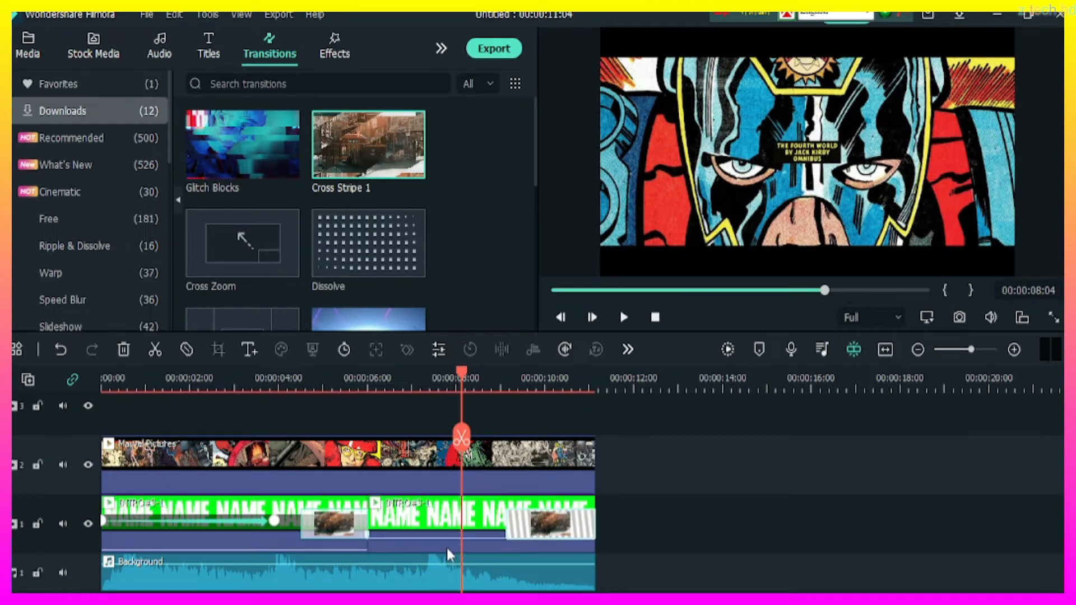
pyautogui.moveTo(458, 372); pyautogui.dragTo(103, 403)
pyautogui.scroll(1, 541, 409)
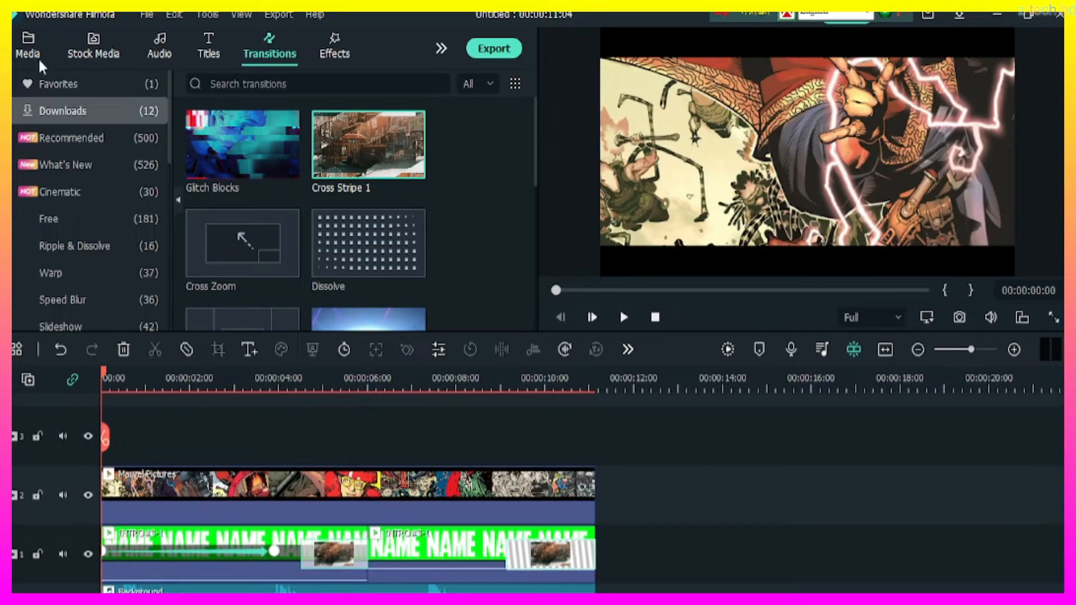
# - Place the sky clip from the stock media favourites on video track 3, starting at about 4 seconds
pyautogui.click(30, 46)
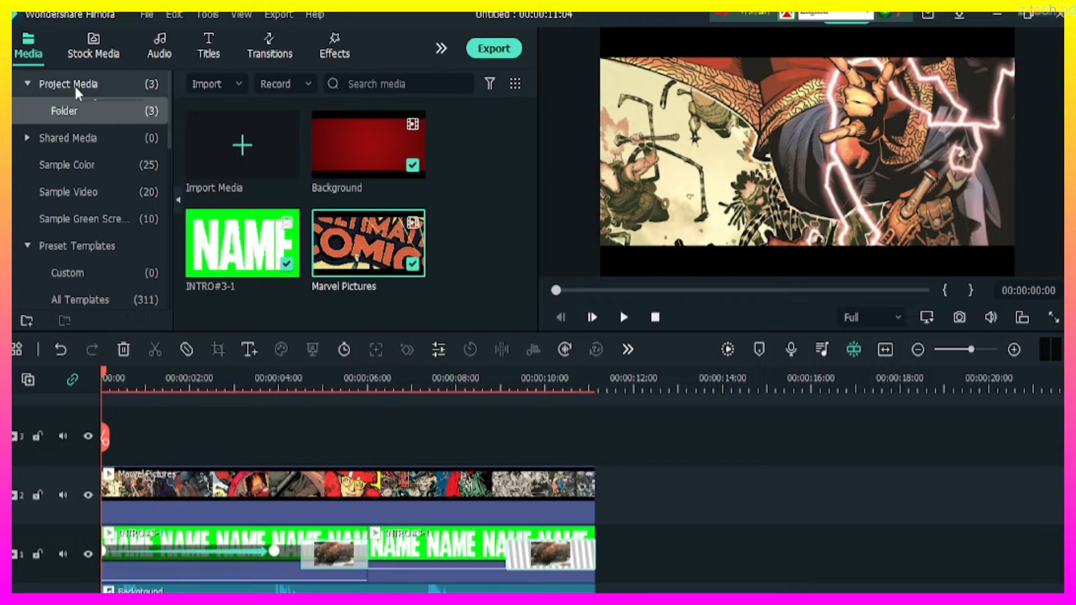
pyautogui.click(92, 52)
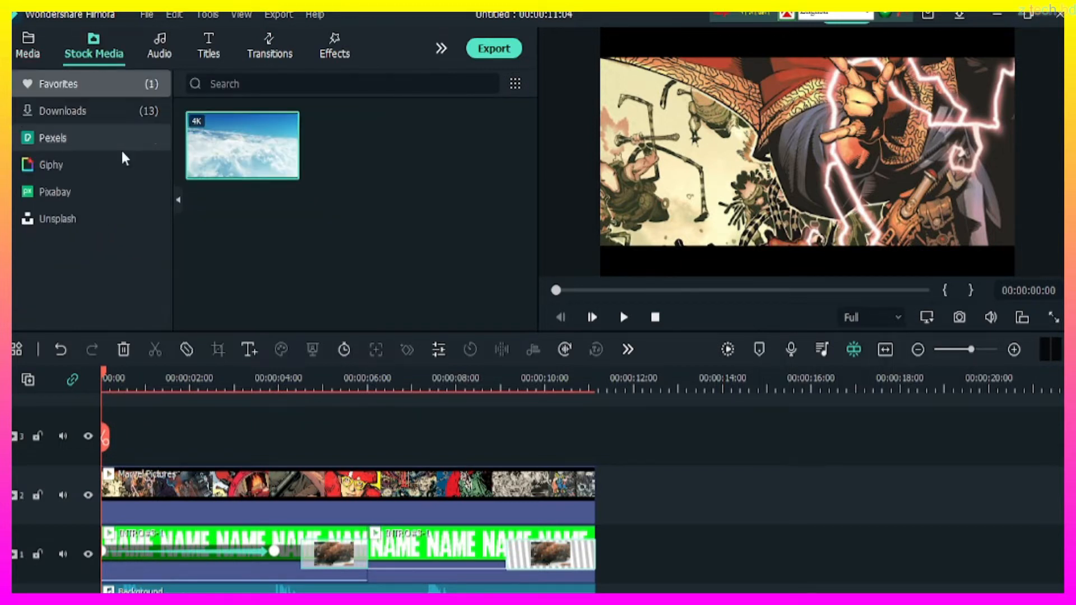
pyautogui.moveTo(243, 146); pyautogui.dragTo(278, 447)
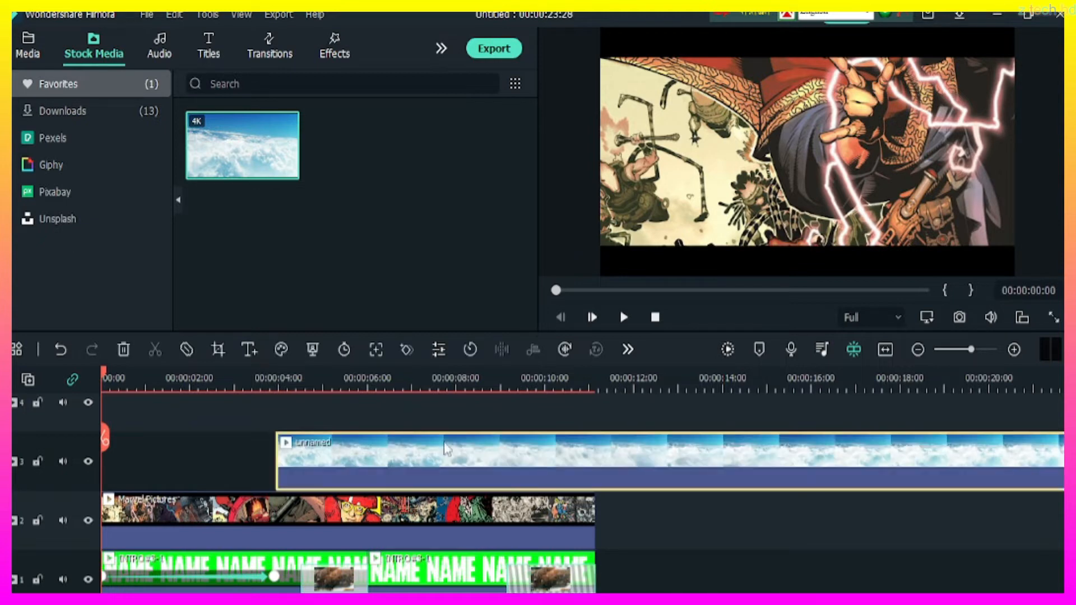
# - Split the sky clip at 00:00:12:02, delete the remainder, and trim its end to match the Marvel Pictures clip
pyautogui.click(629, 387)
pyautogui.moveTo(630, 440); pyautogui.dragTo(637, 441)
pyautogui.click(636, 440)
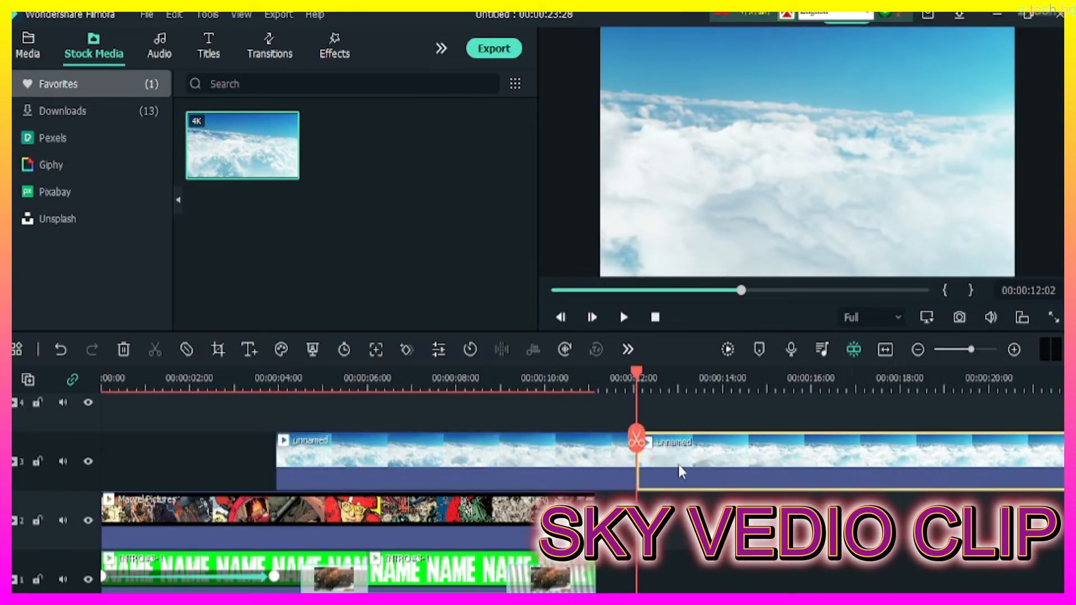
pyautogui.press('Delete')
pyautogui.click(614, 478)
pyautogui.moveTo(628, 473); pyautogui.dragTo(594, 471)
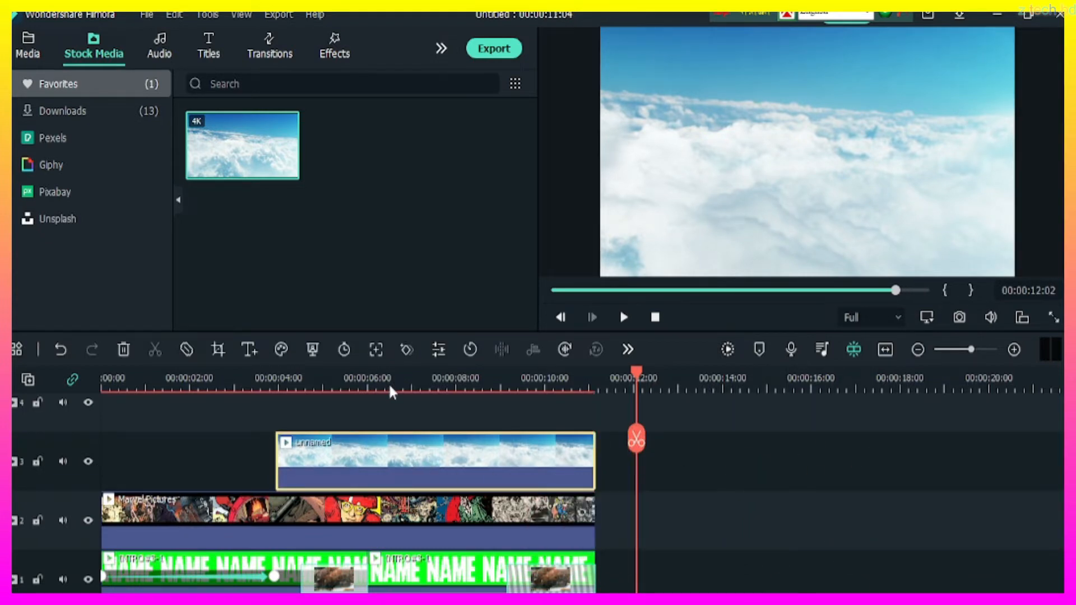
# - Change the sky clip's blending mode so that it blends with the Marvel Pictures clip beneath it
pyautogui.click(484, 382)
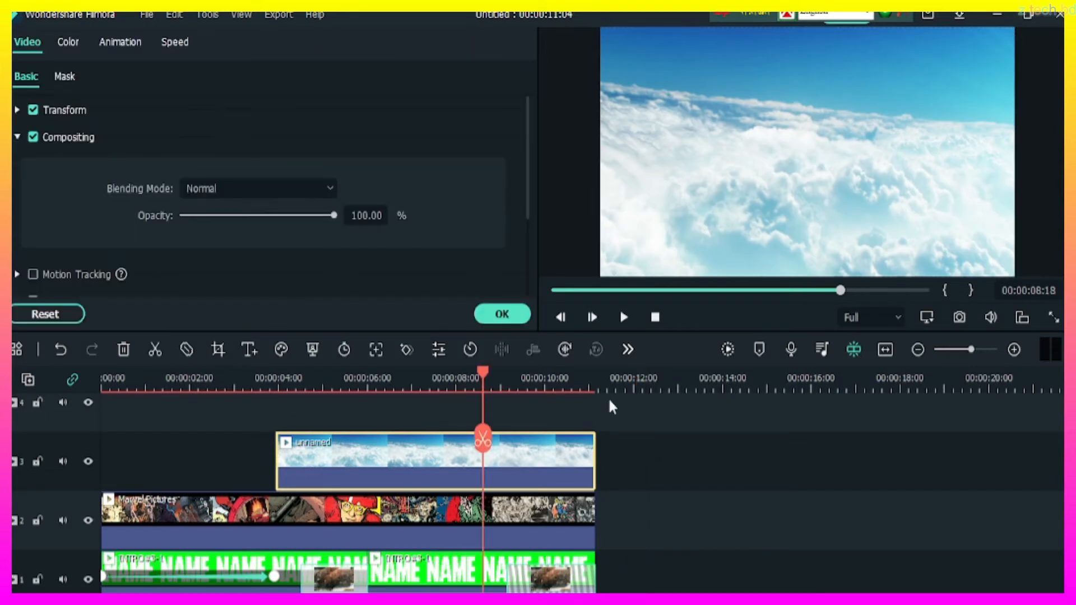
pyautogui.click(496, 315)
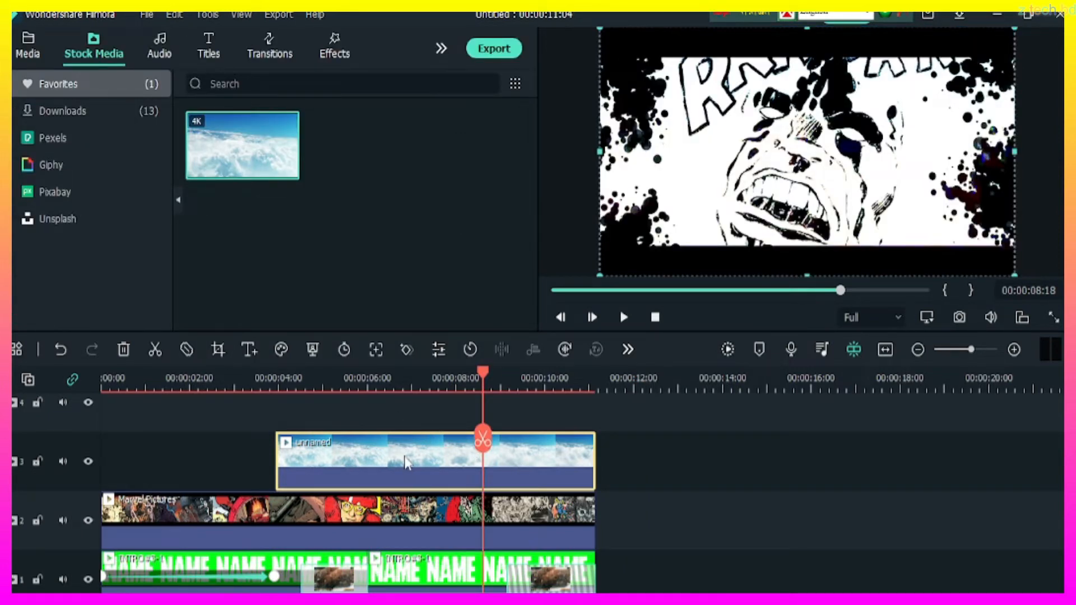
# - Squash the sky clip vertically in the preview into a narrow full-width band across the centre of the frame
pyautogui.doubleClick(406, 463)
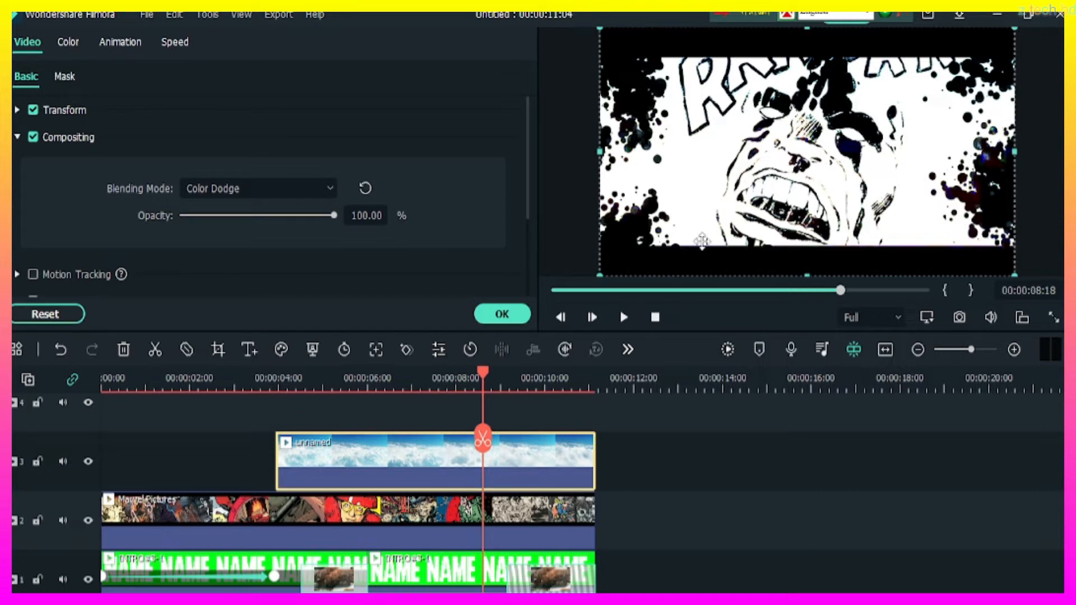
pyautogui.moveTo(809, 174); pyautogui.dragTo(810, 151)
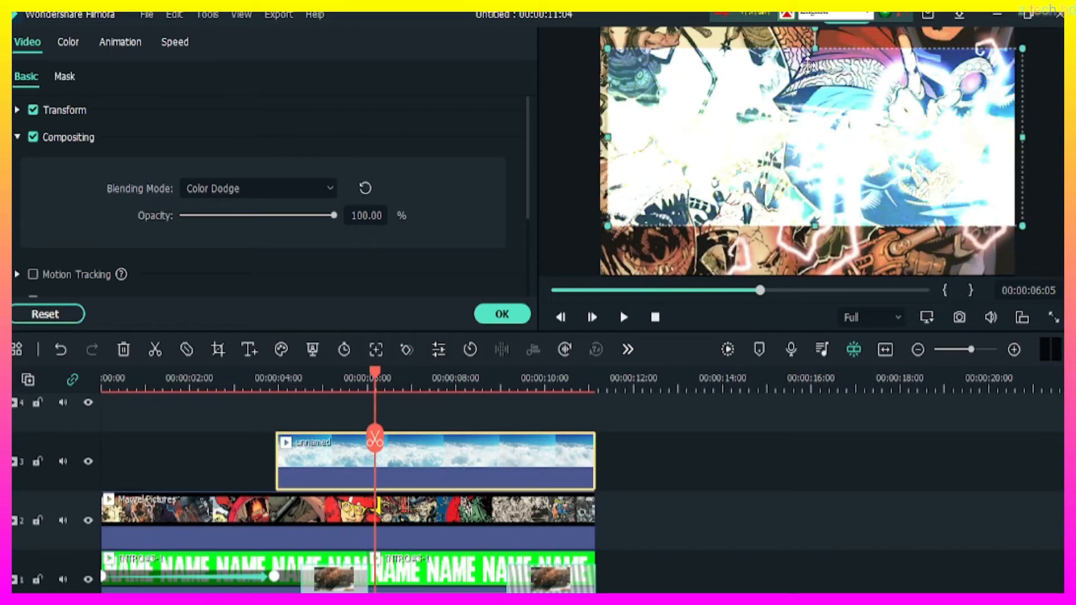
pyautogui.moveTo(816, 53); pyautogui.dragTo(802, 146)
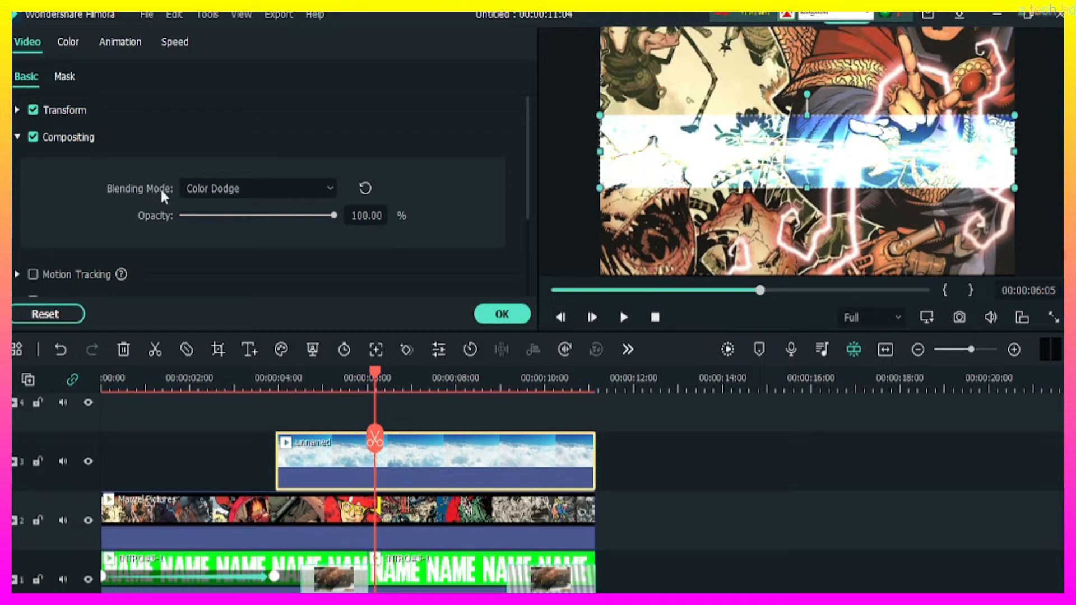
# - Set the sky clip's blending mode to Color Dodge and lower its opacity to about 77%
pyautogui.click(329, 188)
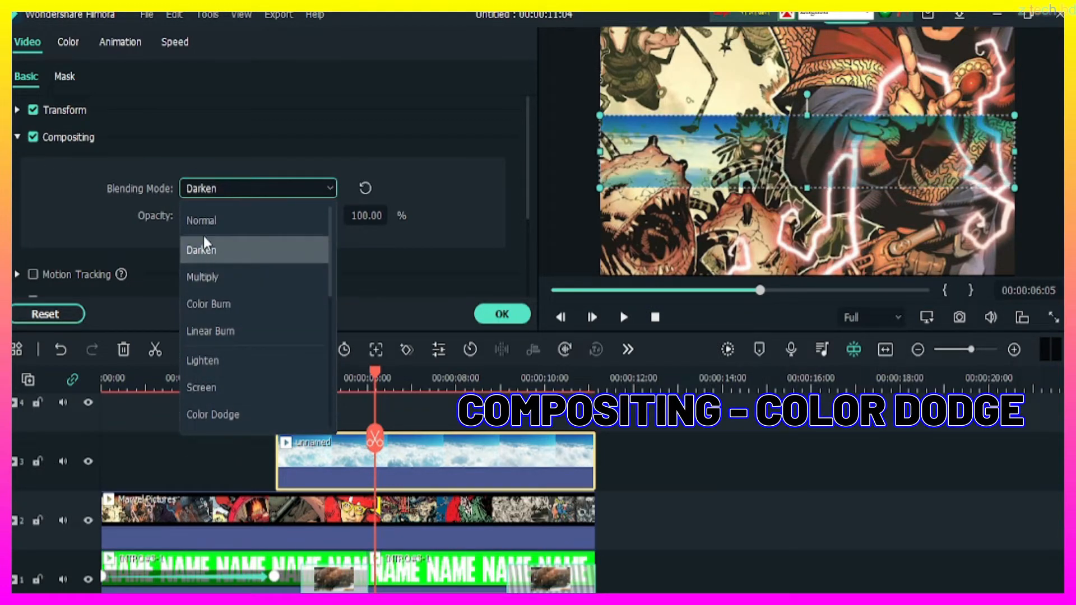
pyautogui.click(207, 415)
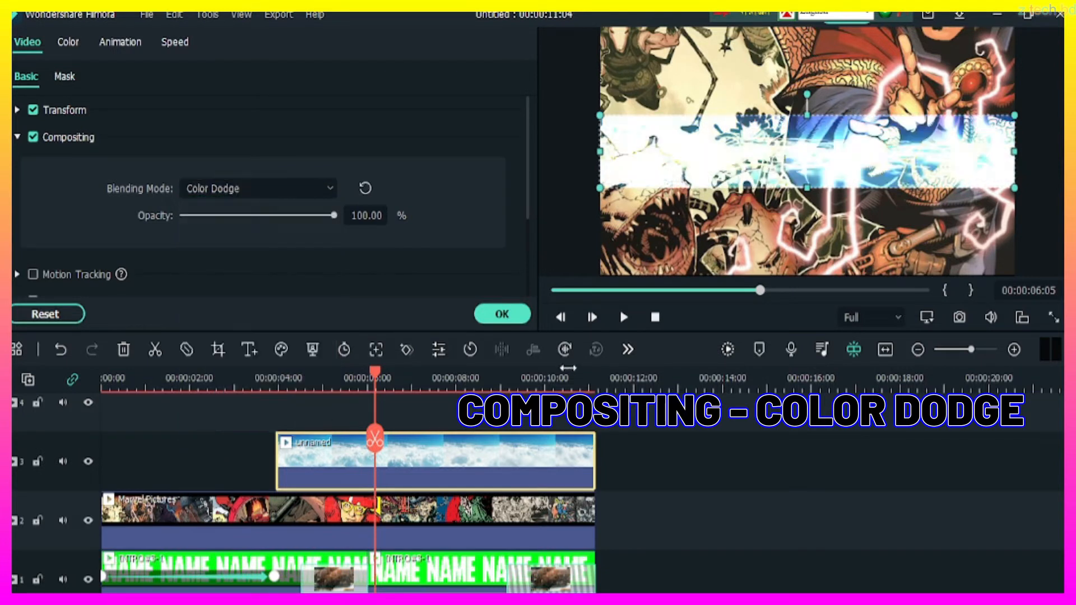
pyautogui.moveTo(331, 218); pyautogui.dragTo(298, 217)
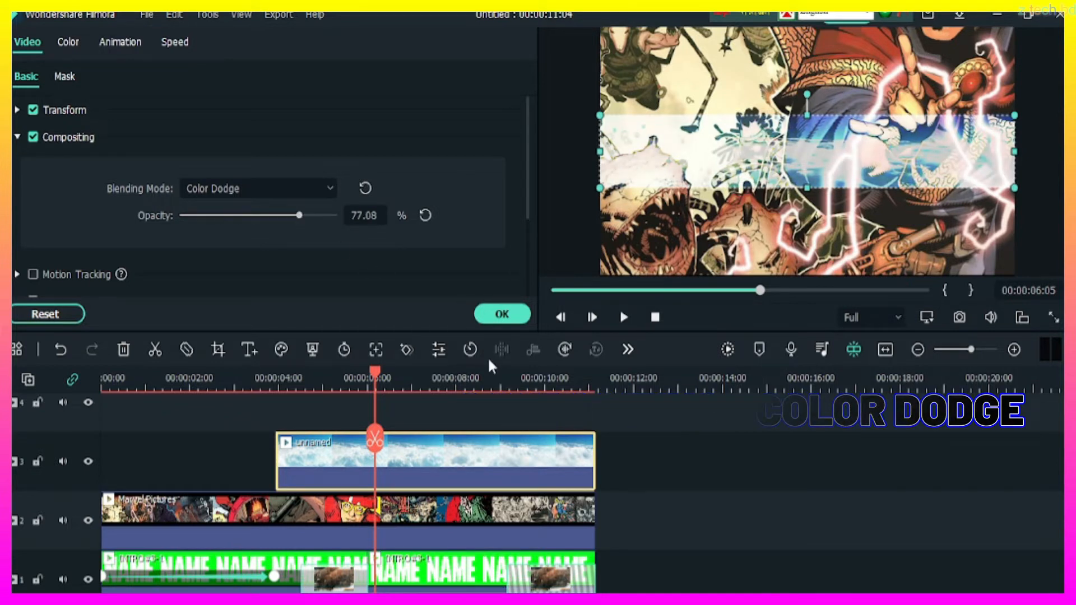
pyautogui.click(644, 447)
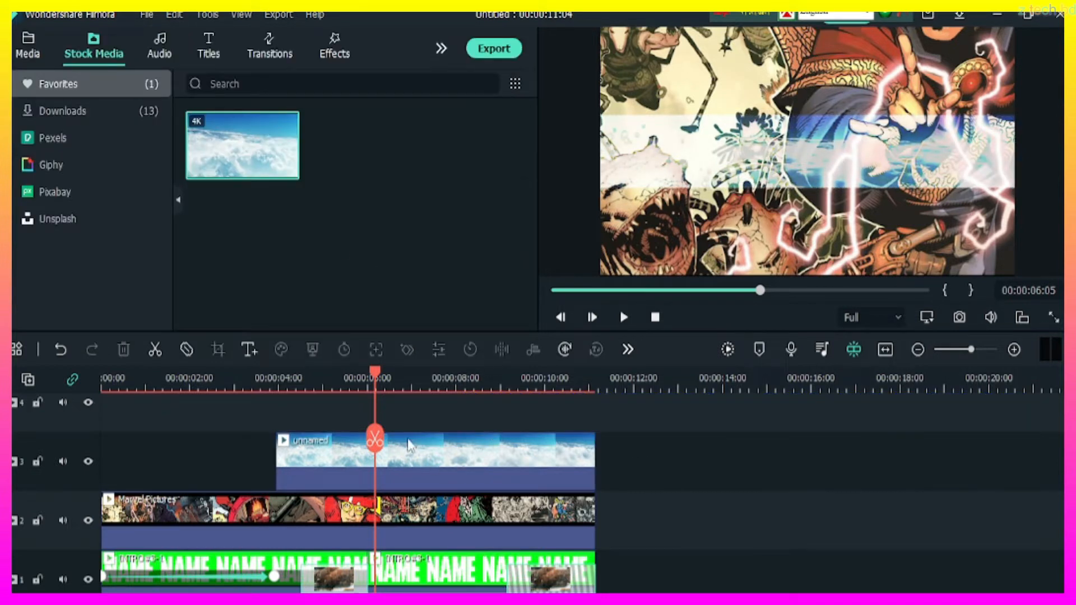
# - Set the Marvel Pictures clip's blending mode to Multiply and return the playhead to the beginning
pyautogui.moveTo(376, 371); pyautogui.dragTo(329, 386)
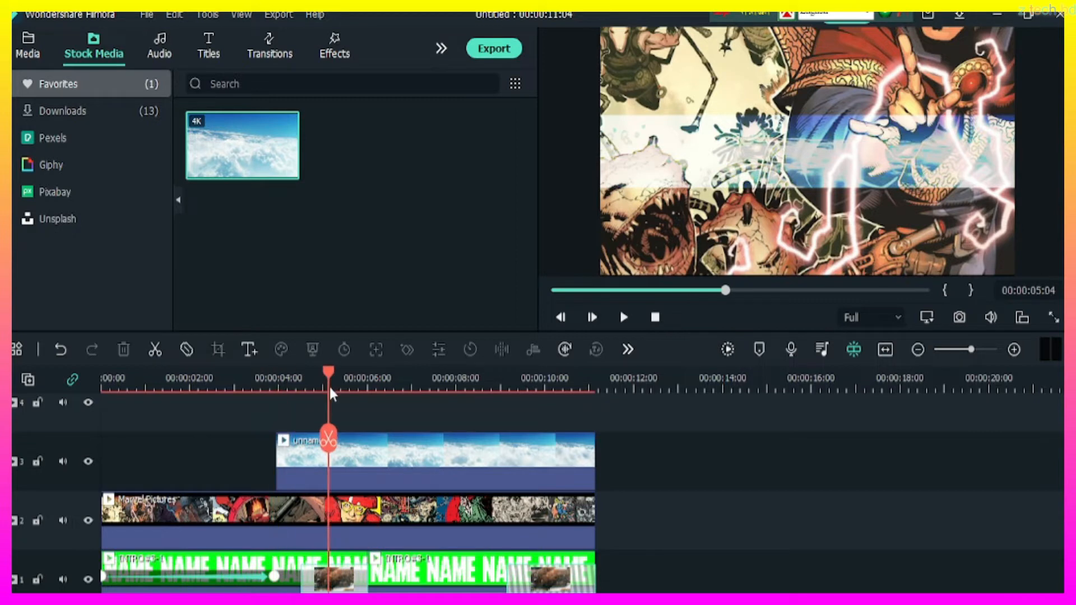
pyautogui.scroll(-2, 722, 466)
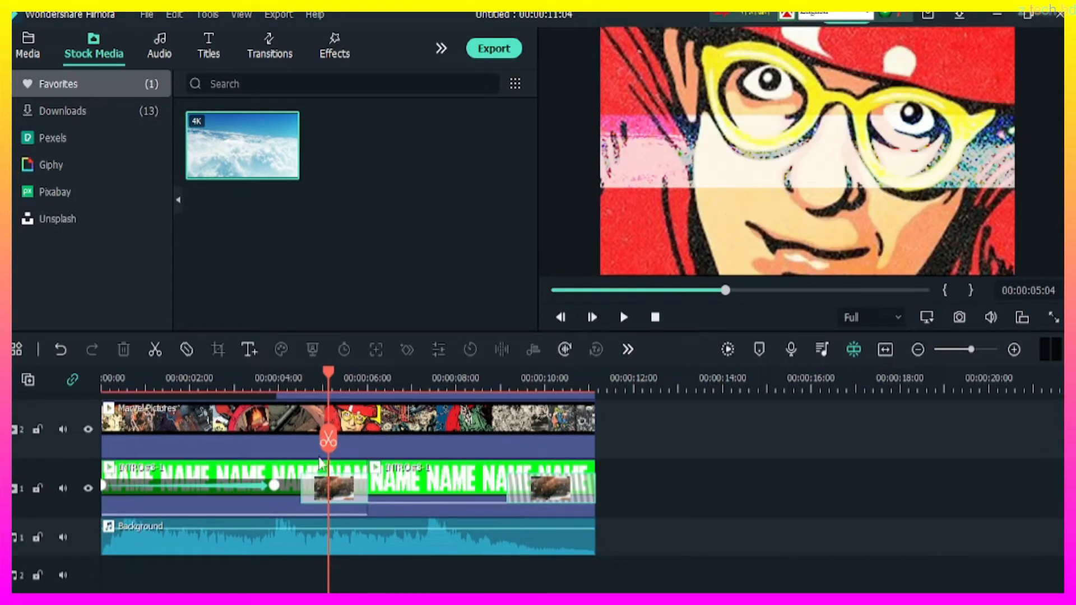
pyautogui.scroll(1, 417, 494)
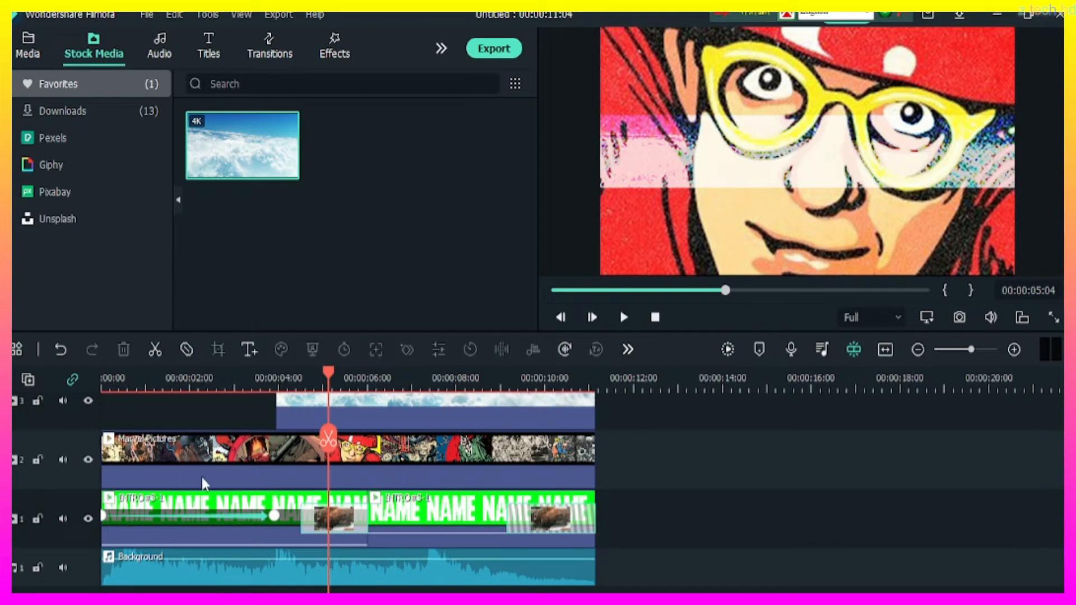
pyautogui.doubleClick(455, 442)
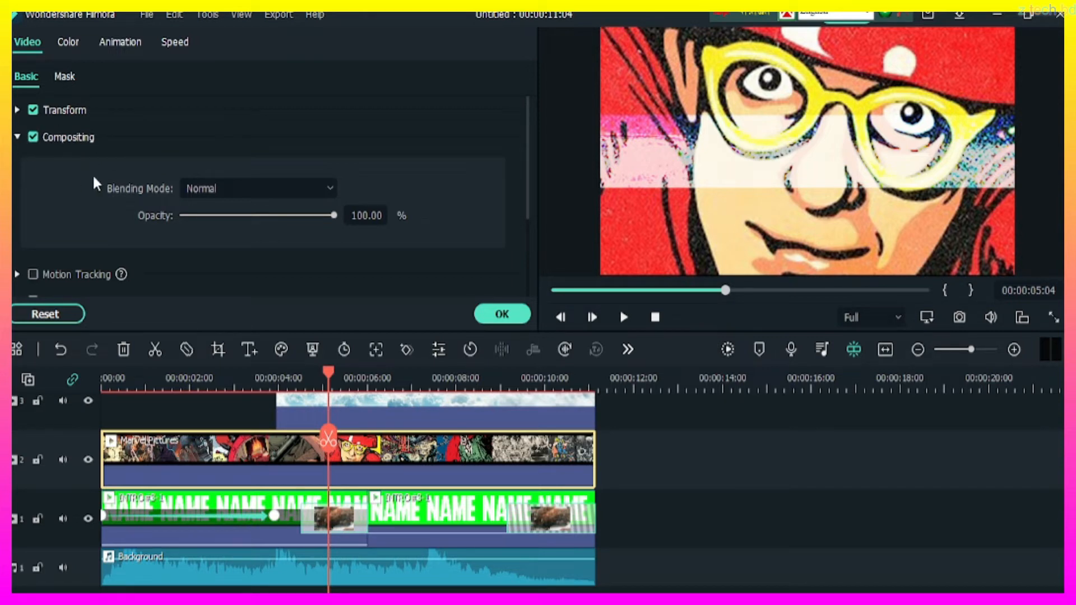
pyautogui.click(330, 188)
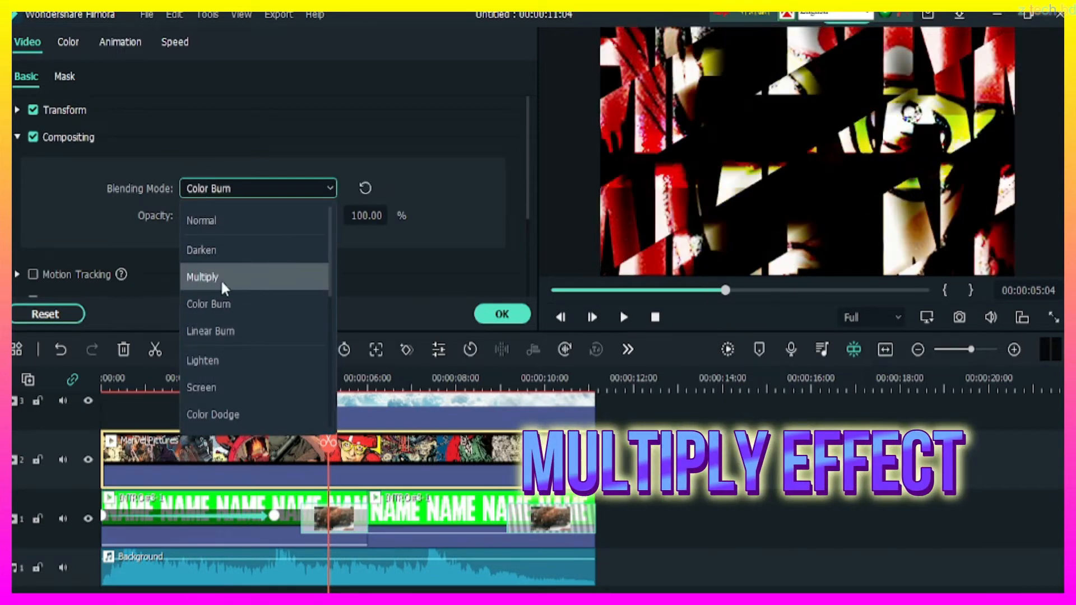
pyautogui.click(183, 283)
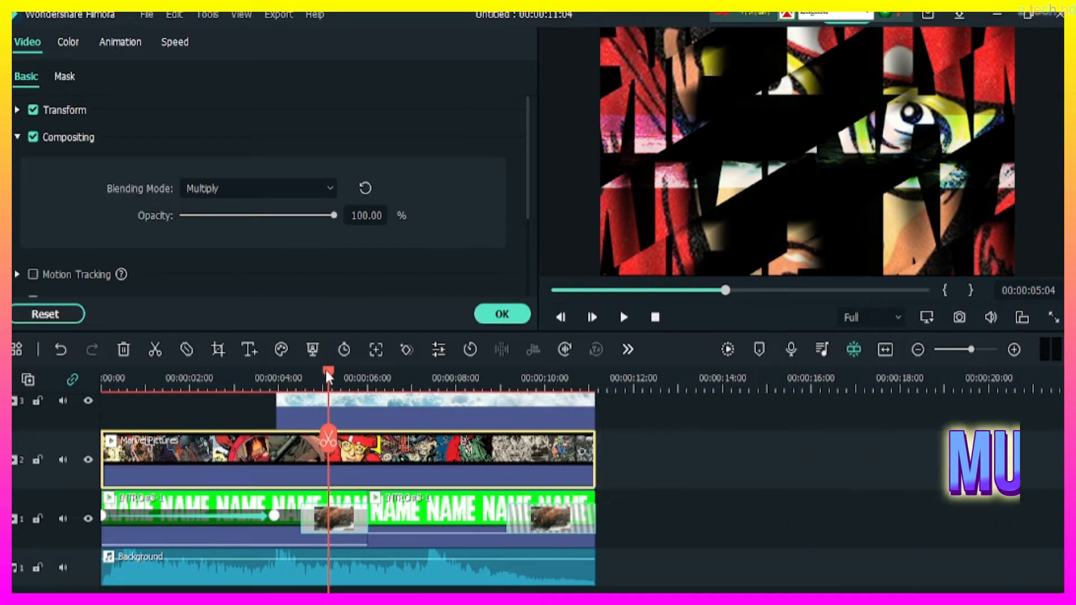
pyautogui.moveTo(327, 372); pyautogui.dragTo(91, 371)
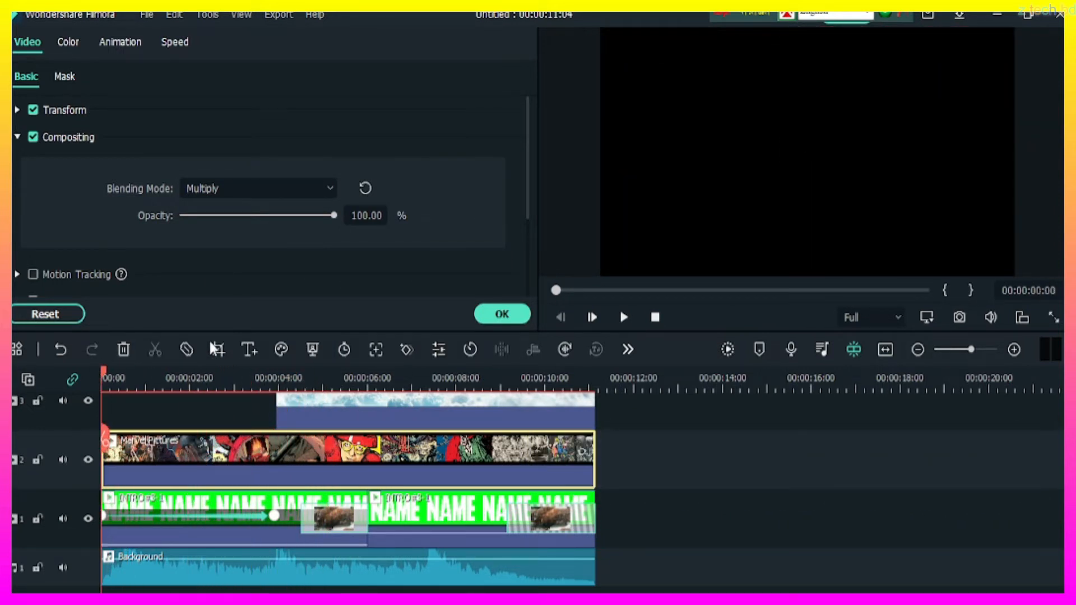
pyautogui.click(502, 314)
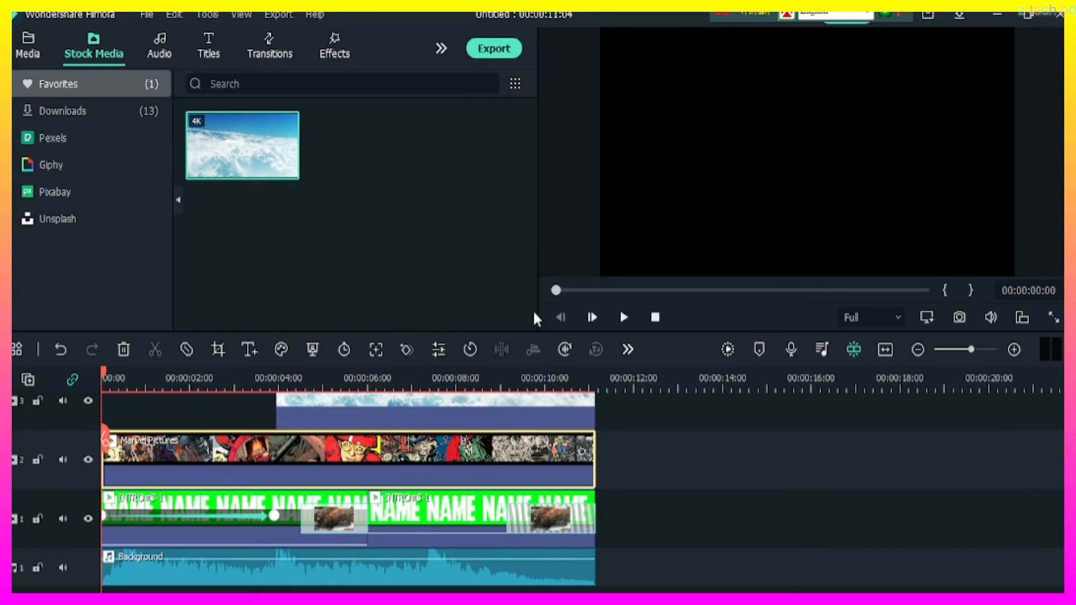
# - Render the timeline preview and play the intro back to check the blended result
pyautogui.click(728, 350)
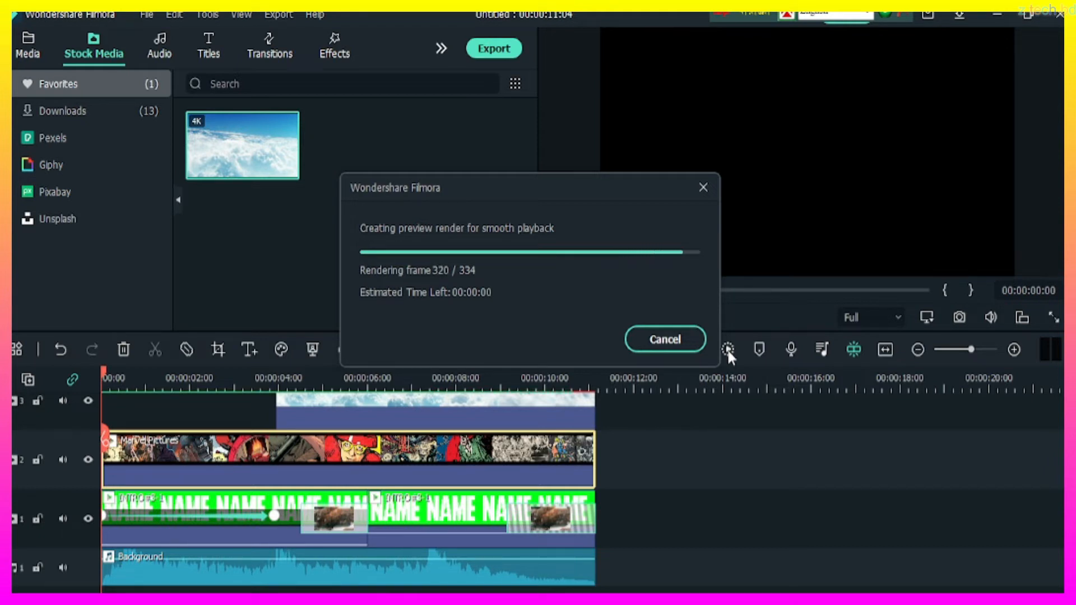
pyautogui.click(623, 317)
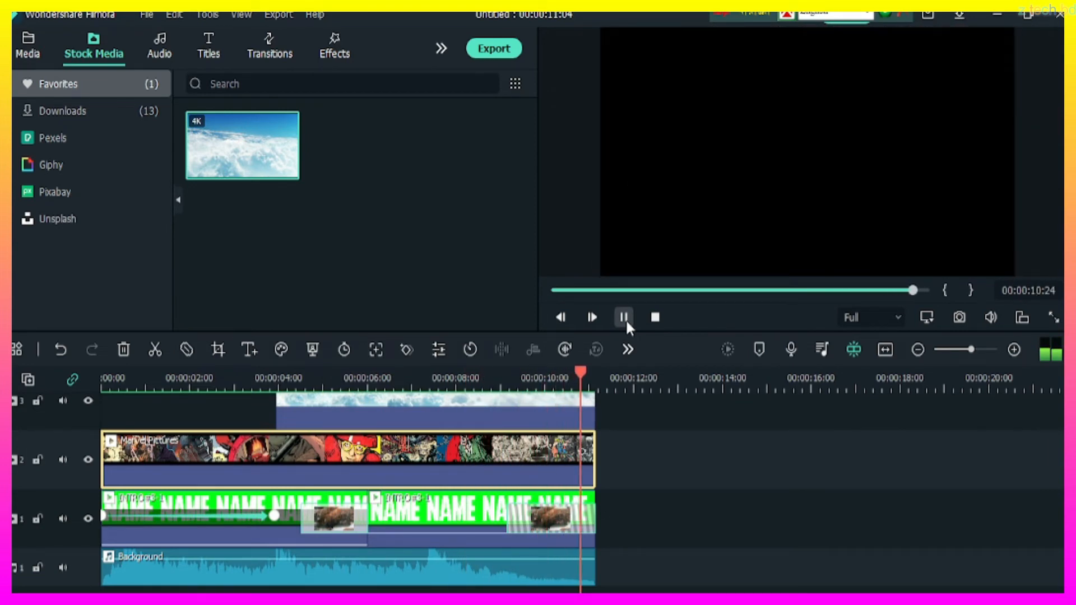
pyautogui.click(623, 317)
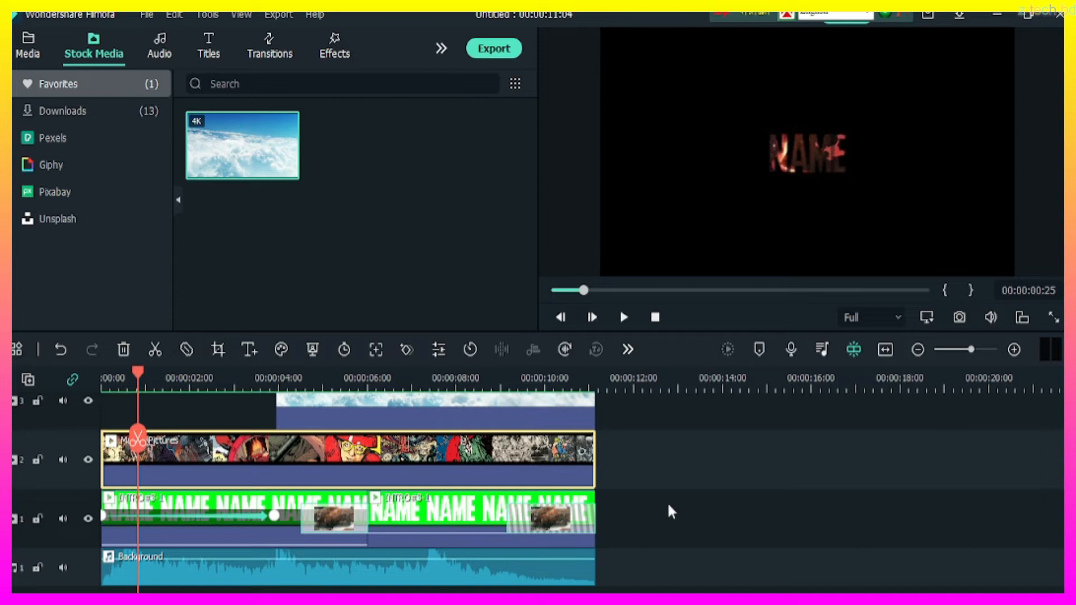
# - Add the Red sample color to video track 1 after the second INTRO#3-1 part and trim its end to 00:00:13:23
pyautogui.click(17, 52)
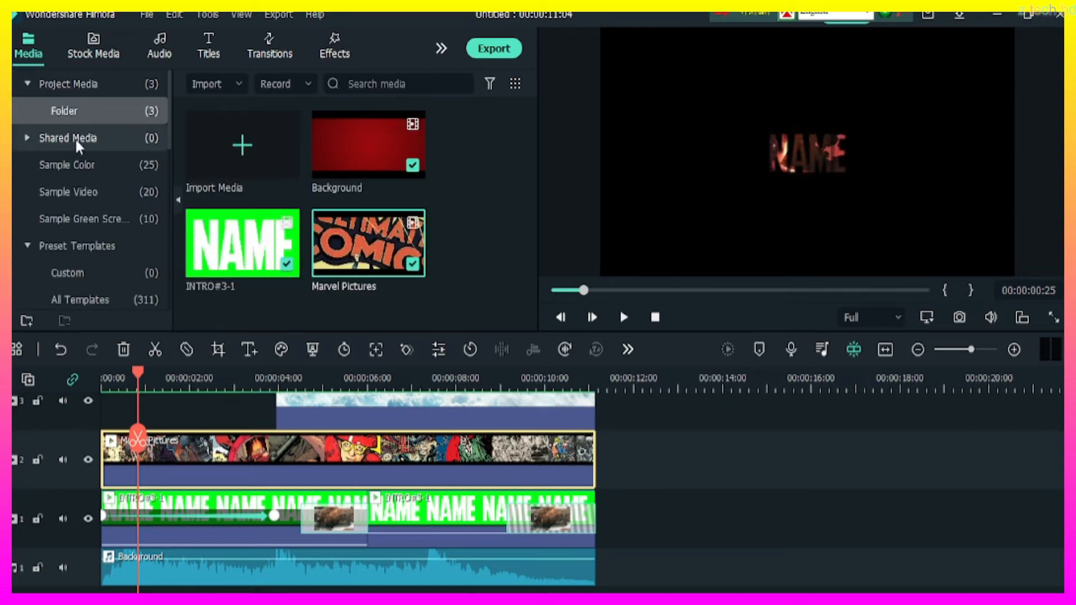
pyautogui.click(76, 165)
pyautogui.scroll(-3, 256, 235)
pyautogui.moveTo(242, 168); pyautogui.dragTo(599, 554)
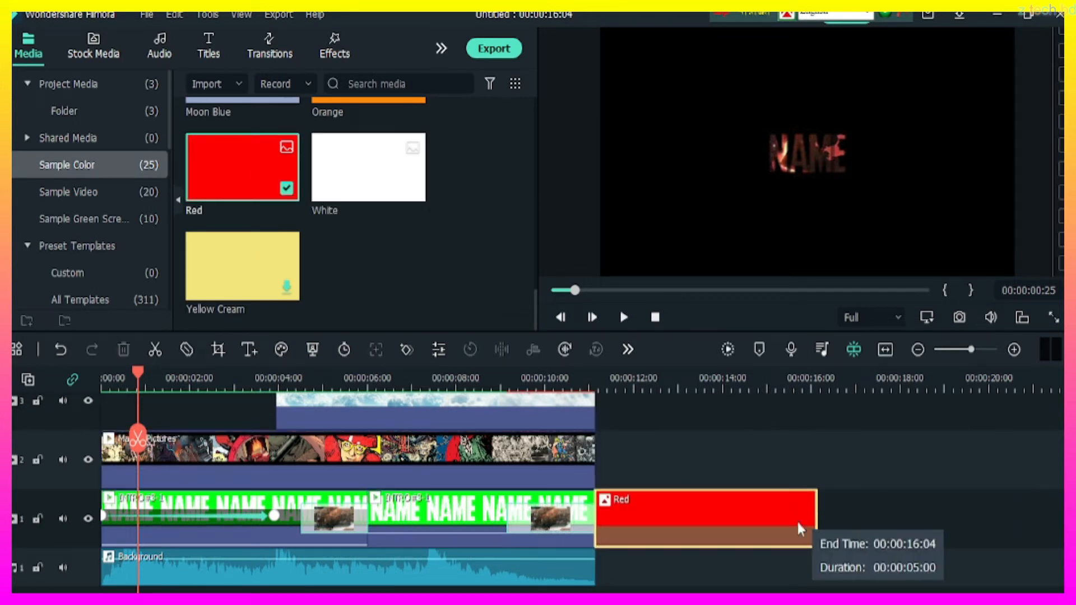
pyautogui.moveTo(795, 519); pyautogui.dragTo(708, 519)
# - Place INTRO#3-1 on video track 2 after Marvel Pictures, cut off everything past 00:00:14:29, and trim its end to match the Red clip
pyautogui.click(99, 85)
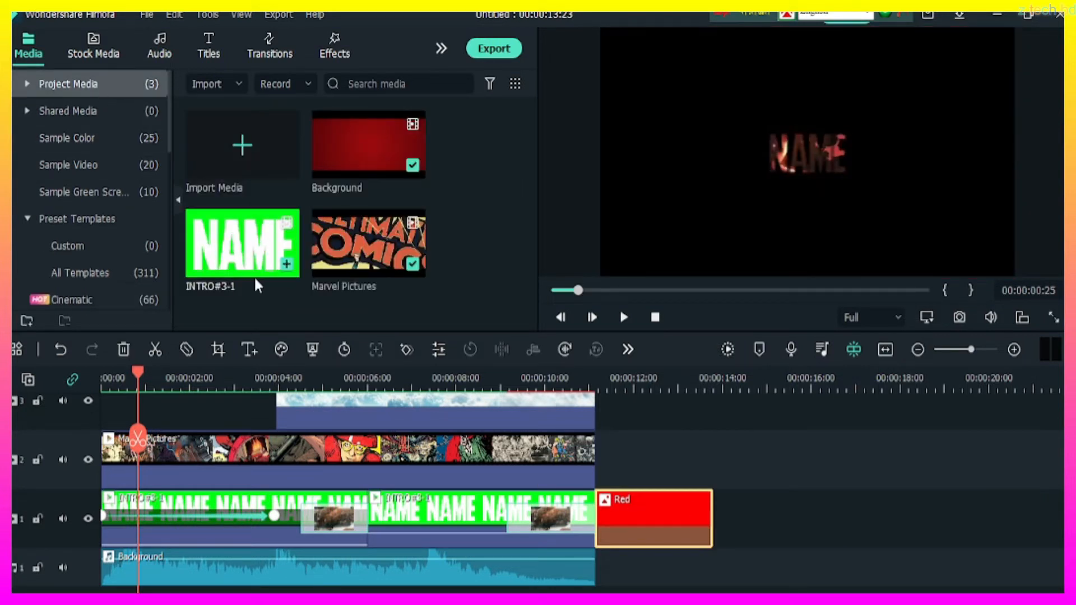
pyautogui.moveTo(253, 275); pyautogui.dragTo(611, 457)
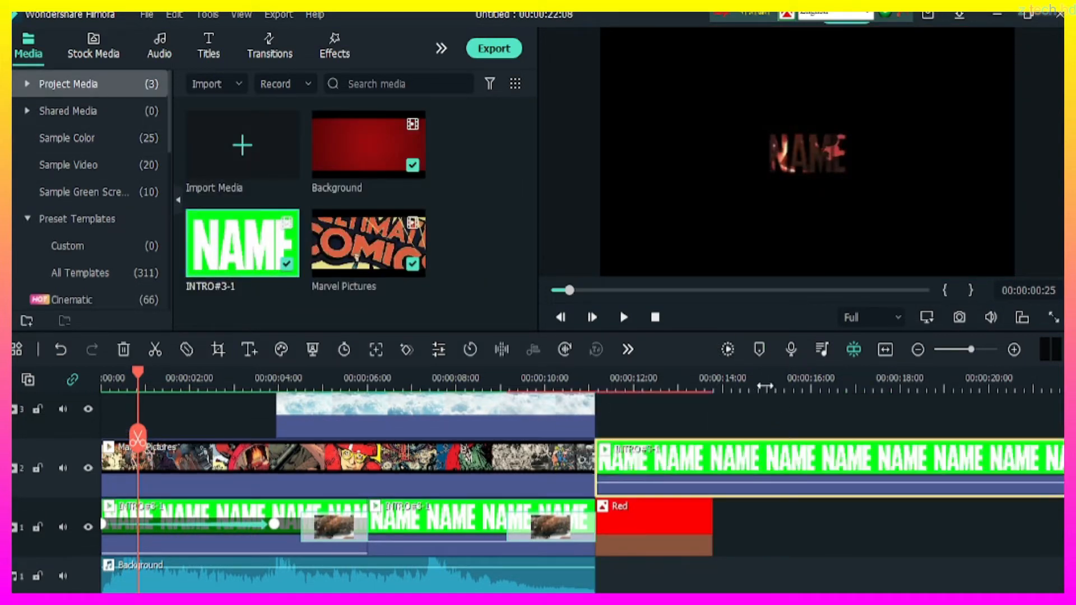
pyautogui.click(765, 386)
pyautogui.click(765, 438)
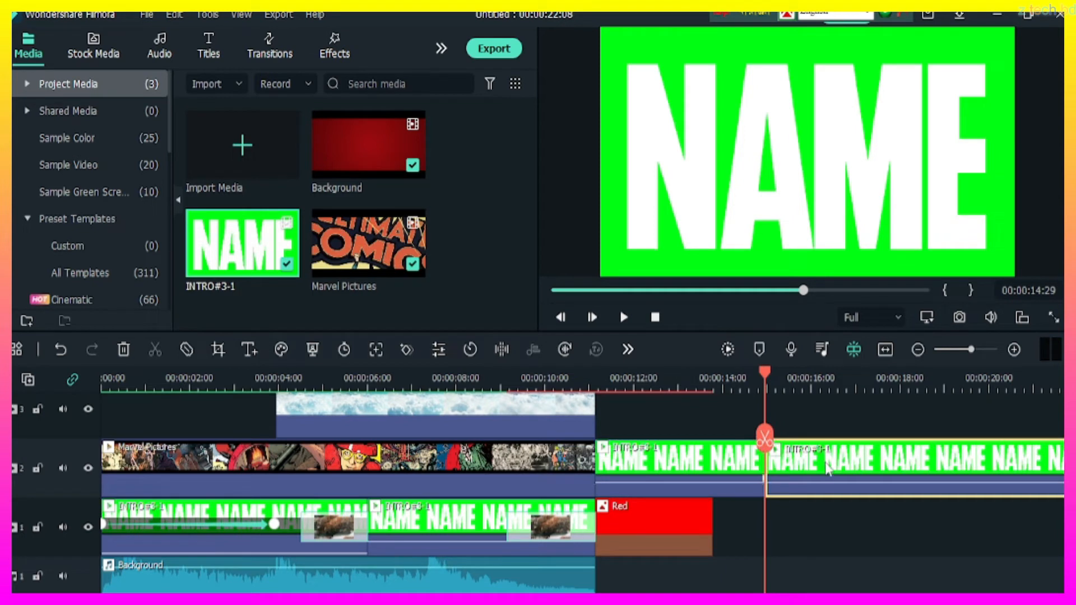
pyautogui.press('Delete')
pyautogui.moveTo(760, 473); pyautogui.dragTo(710, 473)
# - Enable Chroma Key with green on the new INTRO#3-1 clip above the Red clip
pyautogui.doubleClick(673, 462)
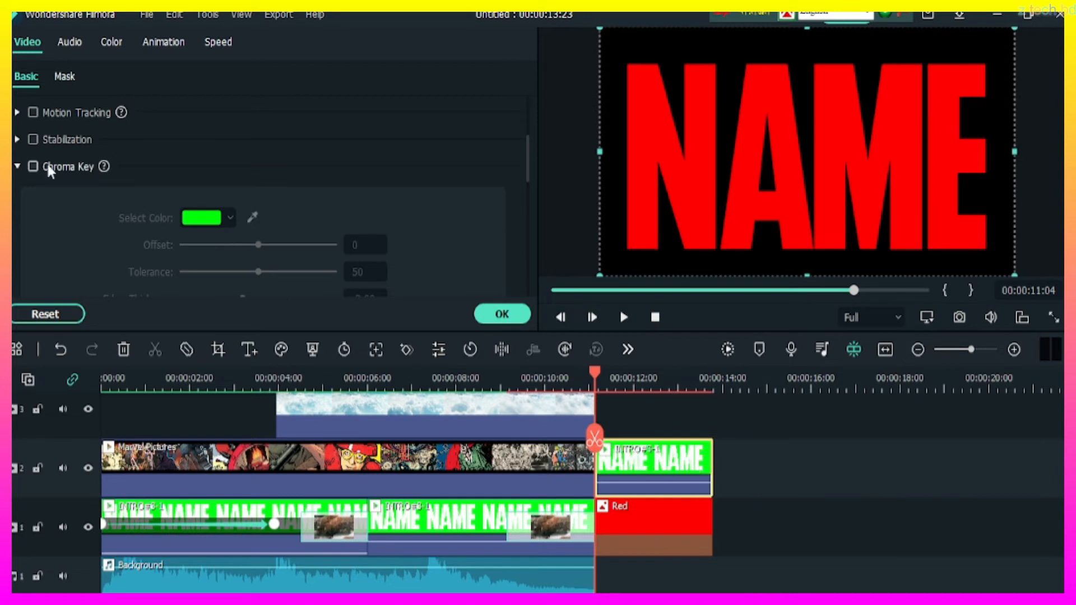
pyautogui.click(33, 166)
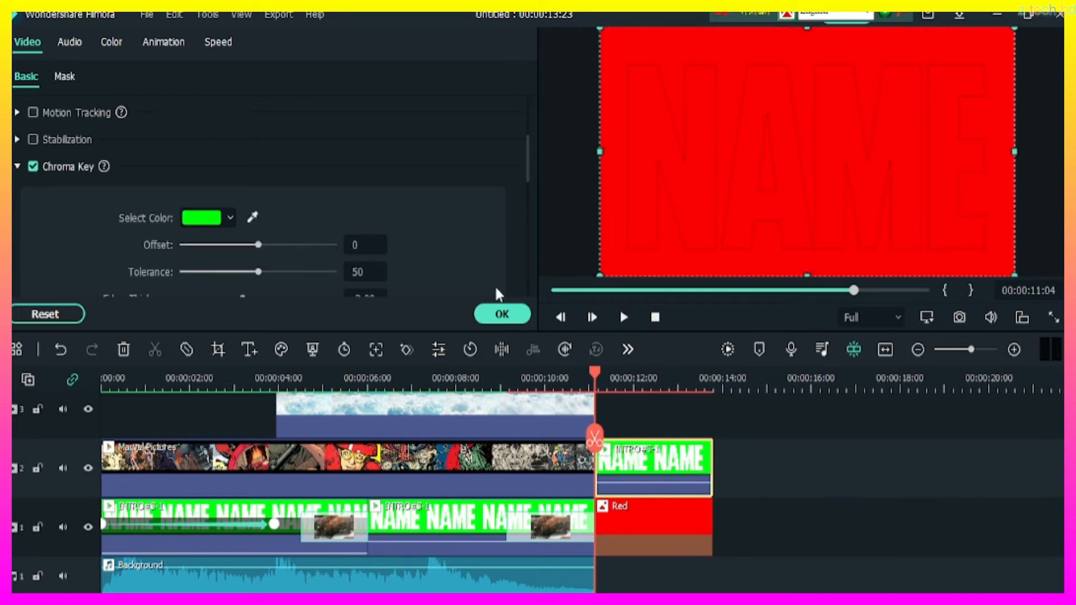
pyautogui.click(499, 315)
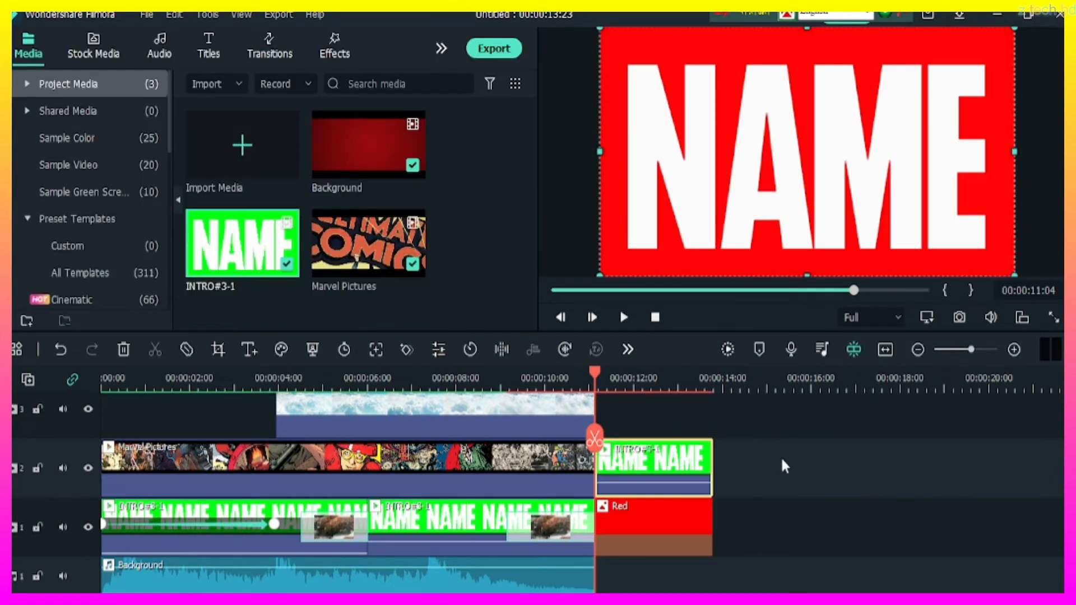
# - Place another copy of the favourite stock sky clip on video track 3 directly after the first sky clip
pyautogui.scroll(1, 782, 462)
pyautogui.click(559, 444)
pyautogui.moveTo(598, 369)
pyautogui.mouseDown()
pyautogui.moveTo(533, 372)
pyautogui.moveTo(591, 372)
pyautogui.mouseUp()
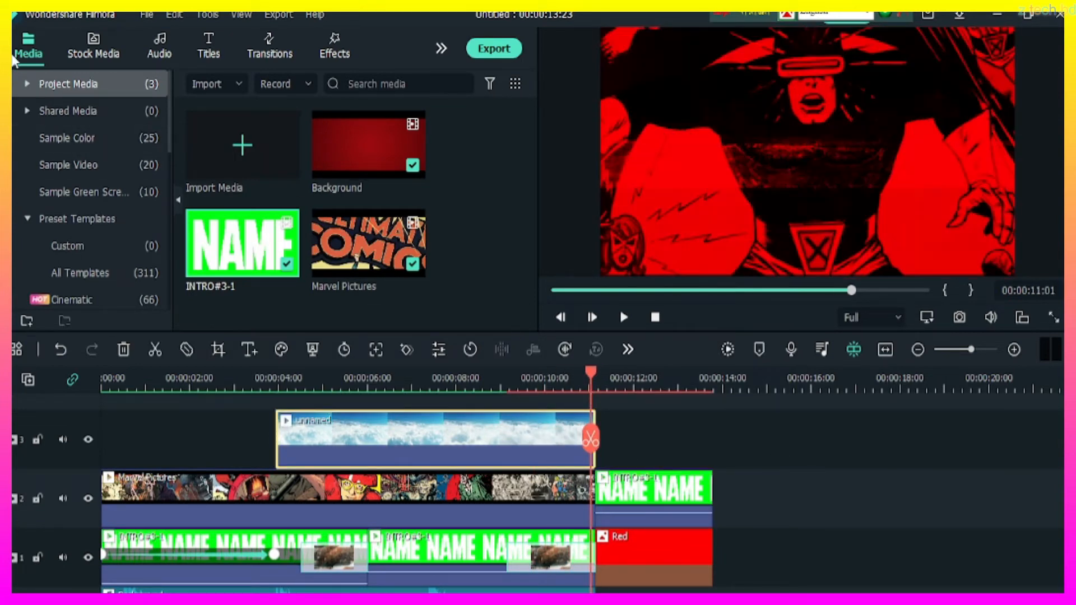
pyautogui.click(38, 83)
pyautogui.click(73, 89)
pyautogui.click(98, 43)
pyautogui.moveTo(242, 146); pyautogui.dragTo(695, 440)
# - Split the second sky clip at 00:00:15:04, delete the remainder, and trim its end to 00:00:13:23 to match the Red clip
pyautogui.click(772, 386)
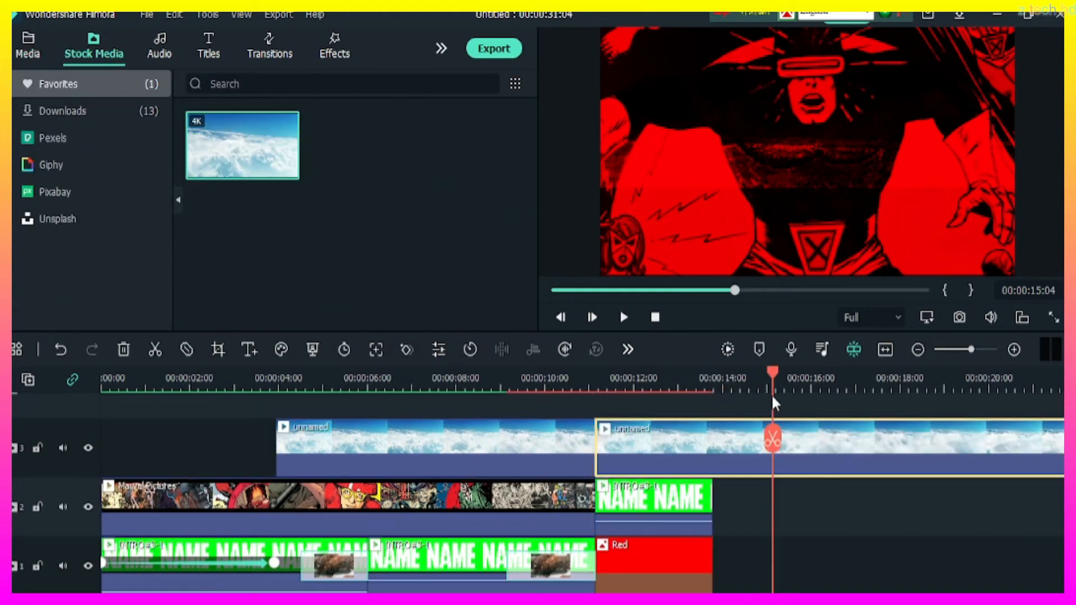
pyautogui.click(779, 439)
pyautogui.press('Delete')
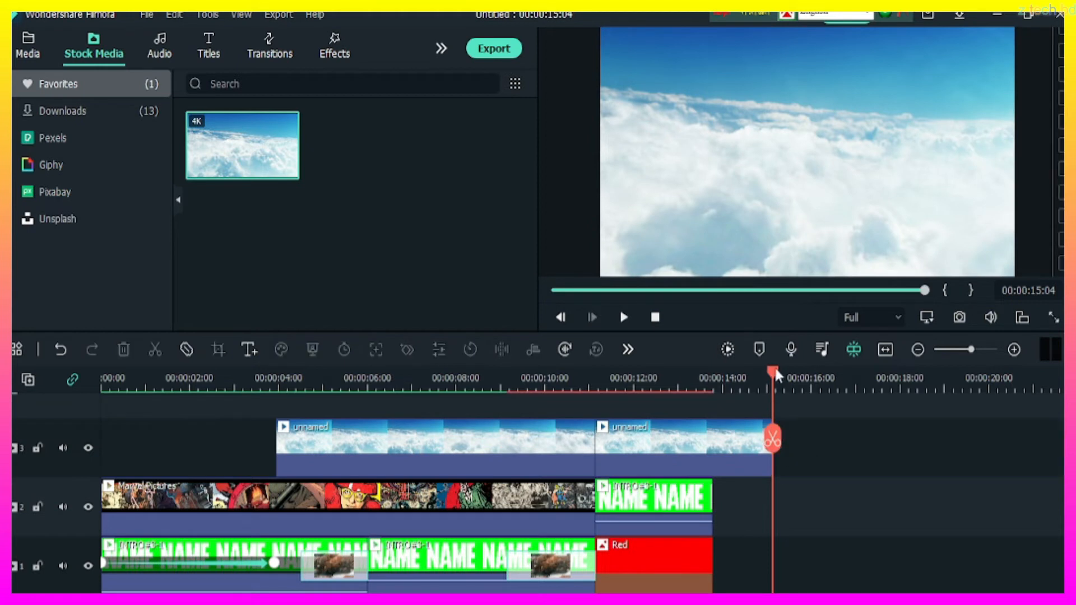
pyautogui.moveTo(775, 369); pyautogui.dragTo(821, 372)
pyautogui.click(749, 449)
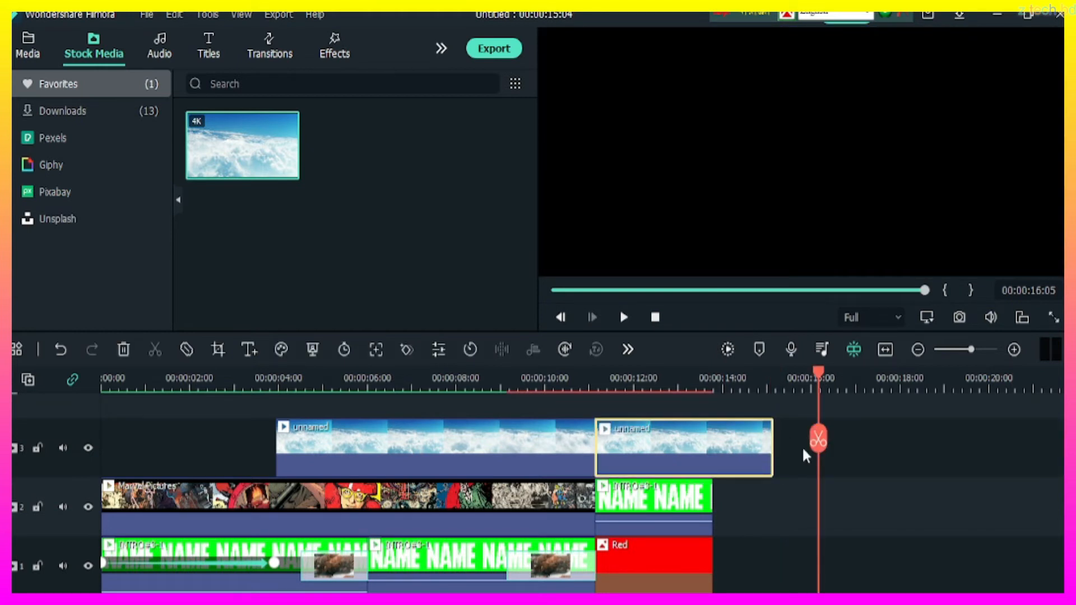
pyautogui.doubleClick(772, 450)
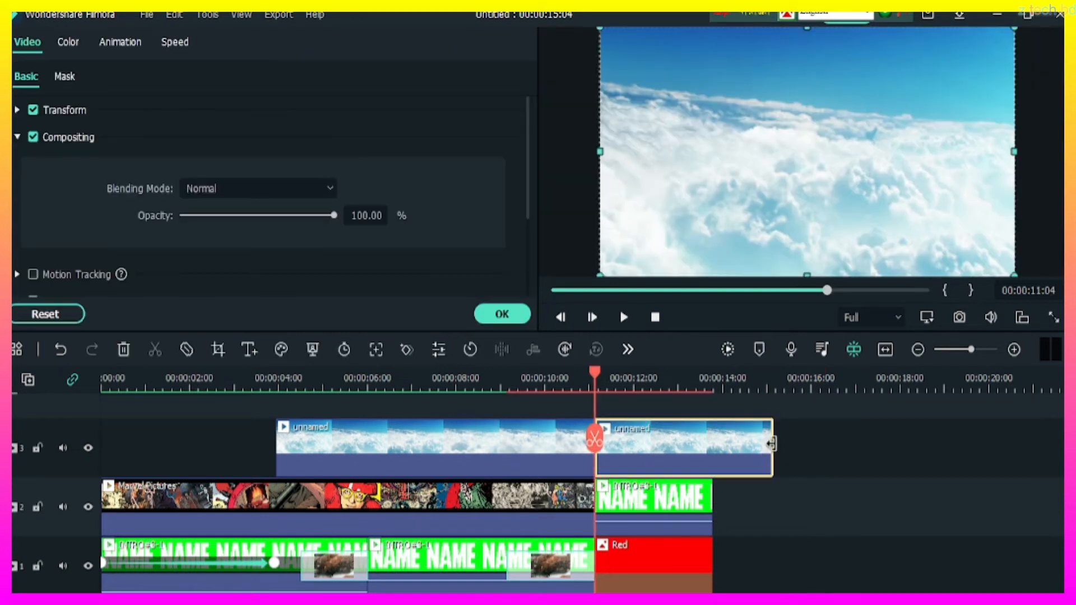
pyautogui.moveTo(771, 443); pyautogui.dragTo(712, 443)
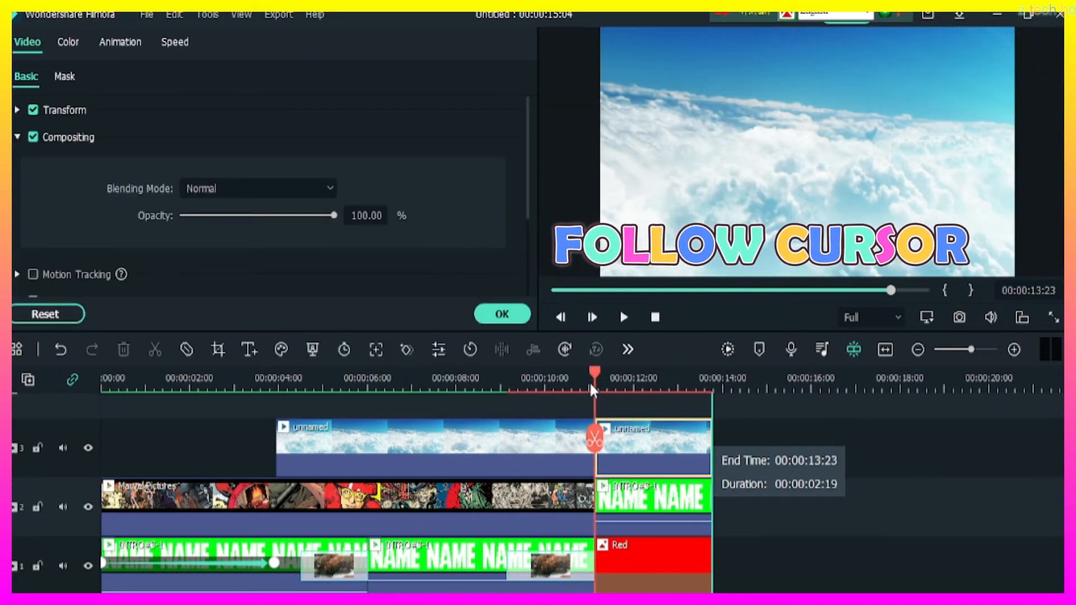
# - Set the blending mode of the second sky clip above the closing NAME title to Multiply and confirm it
pyautogui.click(627, 382)
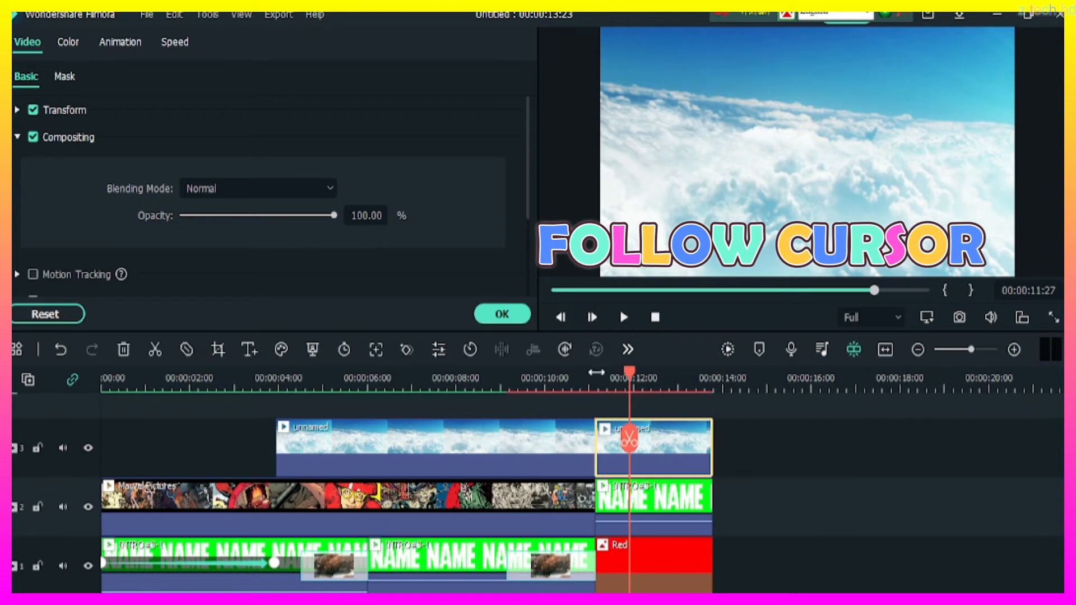
pyautogui.click(706, 410)
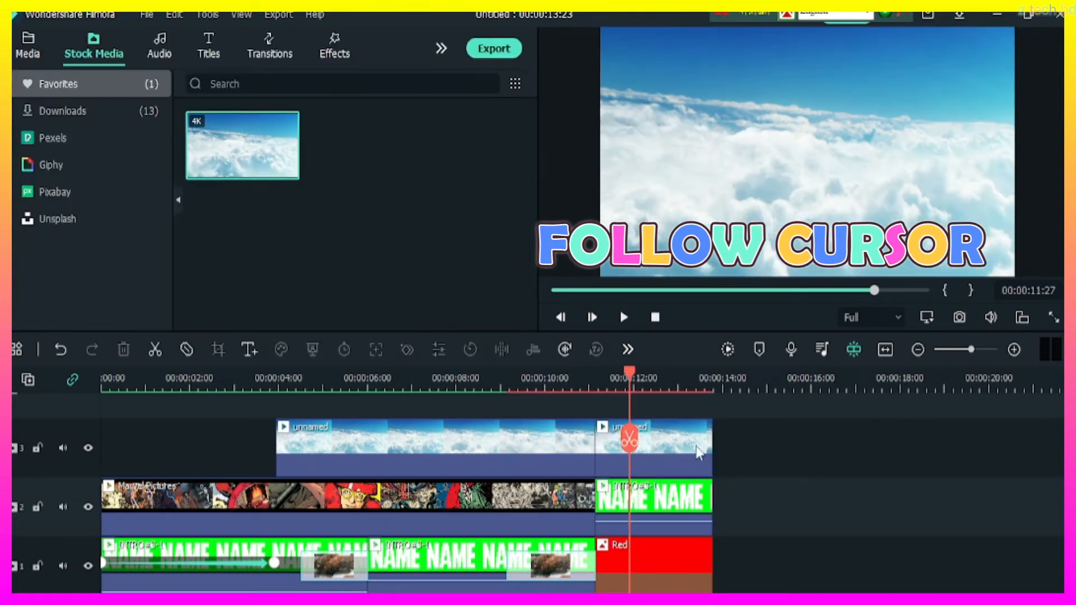
pyautogui.click(697, 447)
pyautogui.doubleClick(655, 453)
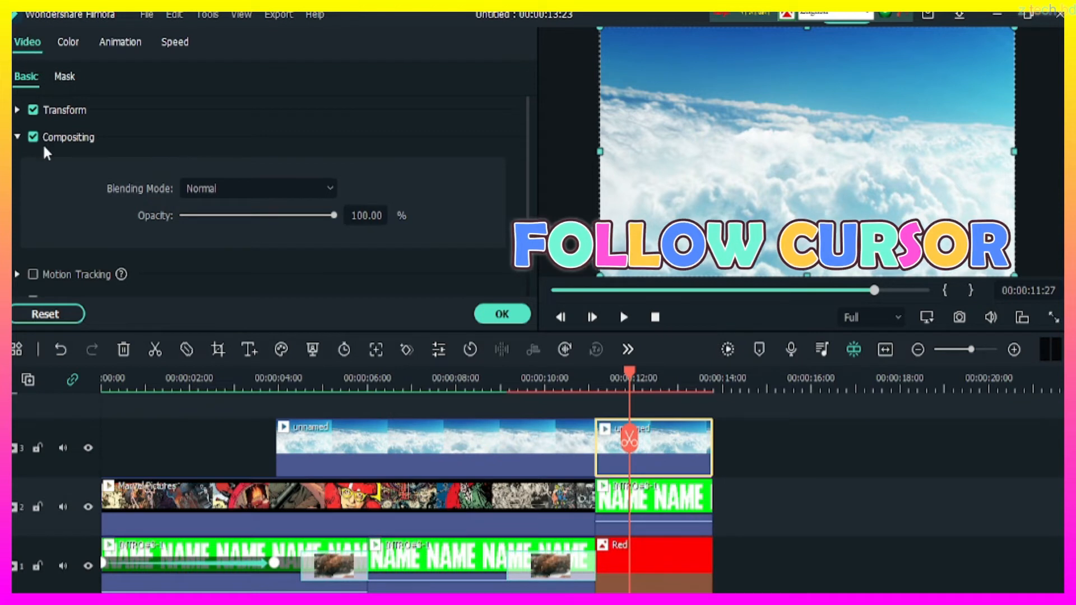
pyautogui.click(325, 188)
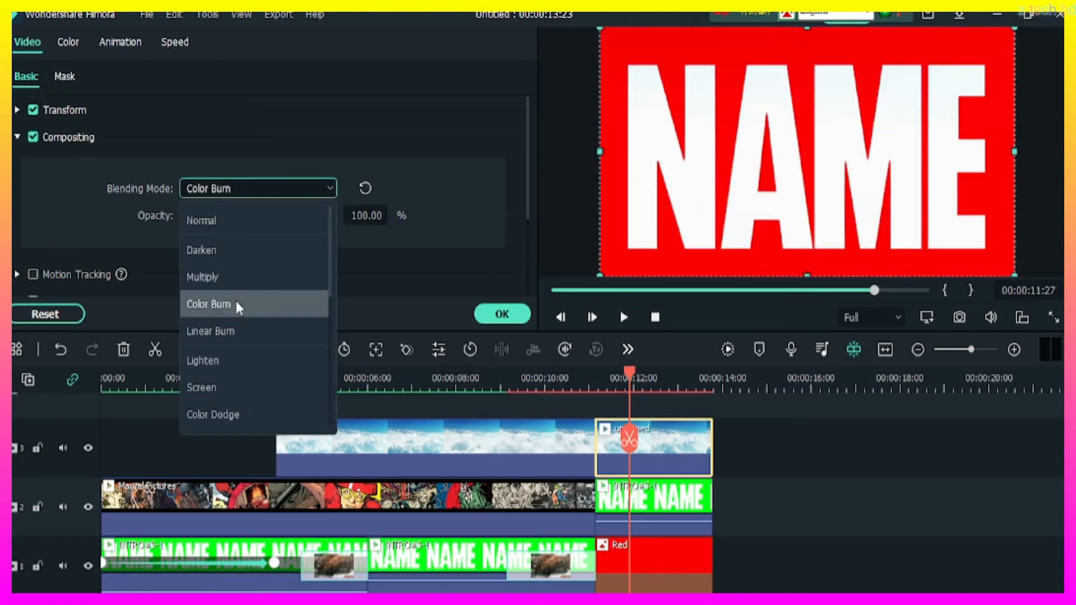
pyautogui.click(236, 278)
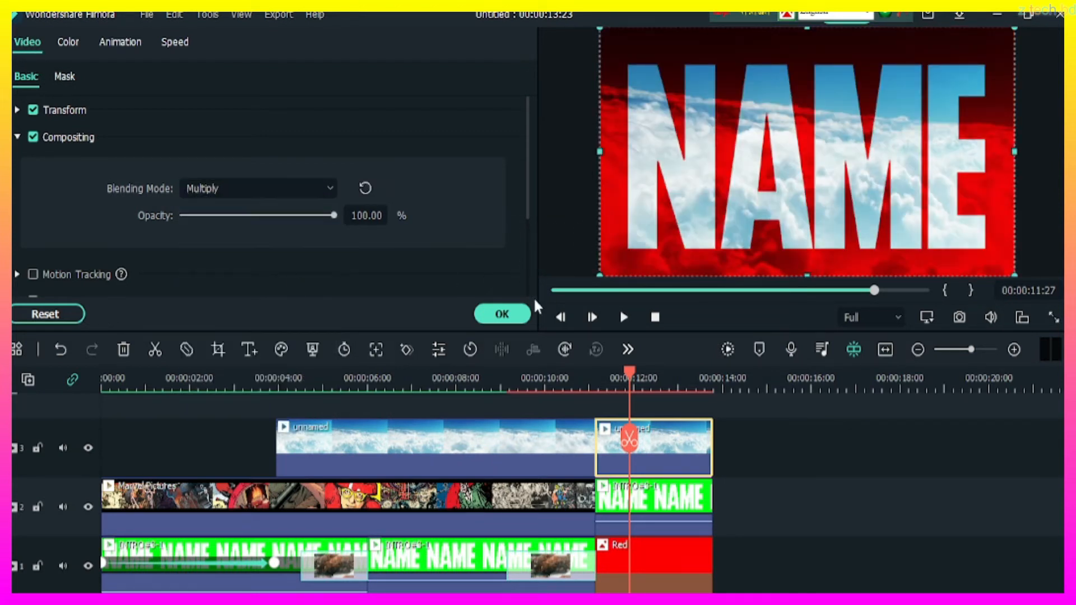
pyautogui.click(504, 314)
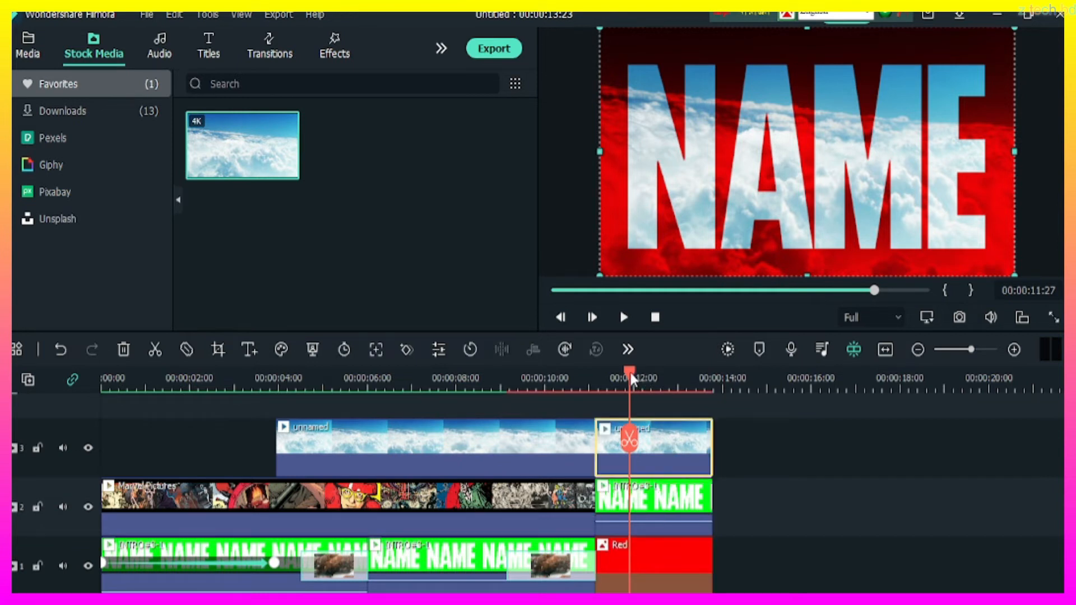
# - Add the Cross Stripe 1 transition to the end of the INTRO#3-1 clip above the Red clip
pyautogui.moveTo(631, 374); pyautogui.dragTo(603, 376)
pyautogui.click(672, 501)
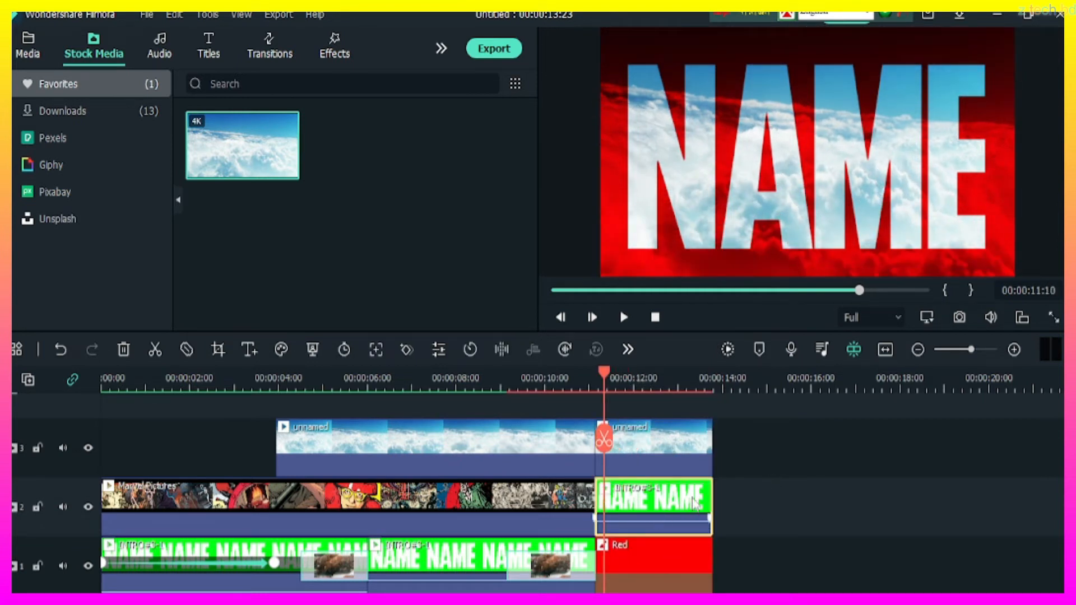
pyautogui.click(271, 36)
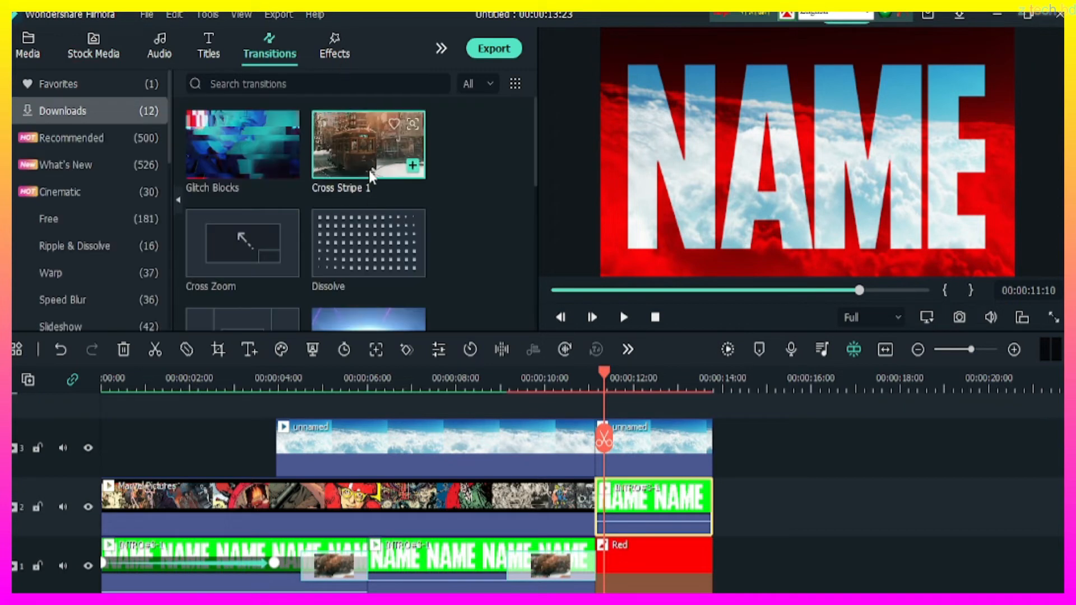
pyautogui.moveTo(369, 170); pyautogui.dragTo(695, 503)
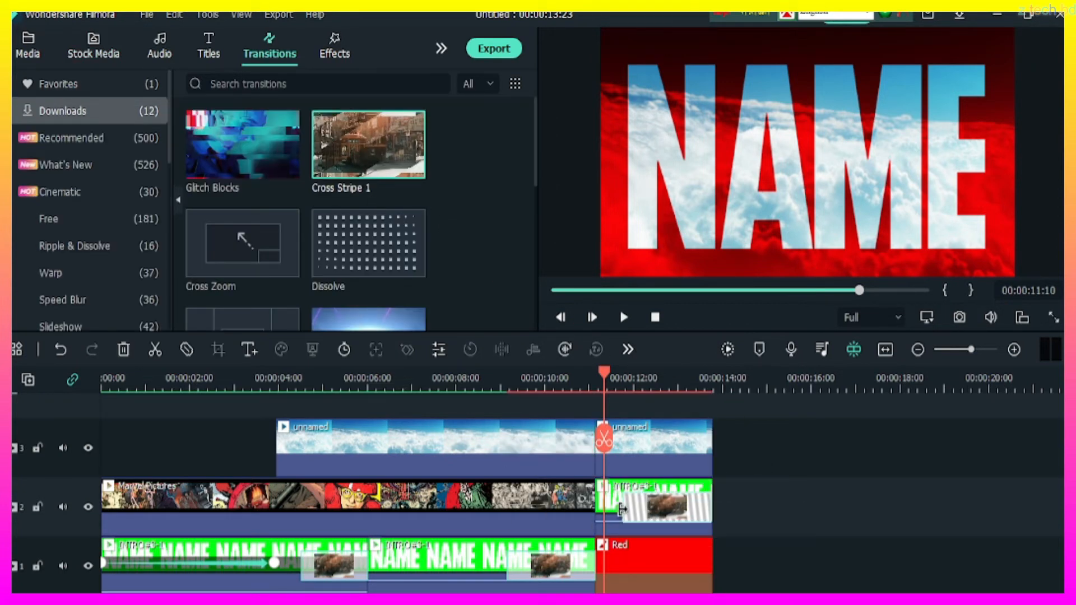
# - Render the timeline preview and play the whole intro from the beginning
pyautogui.moveTo(604, 372); pyautogui.dragTo(102, 374)
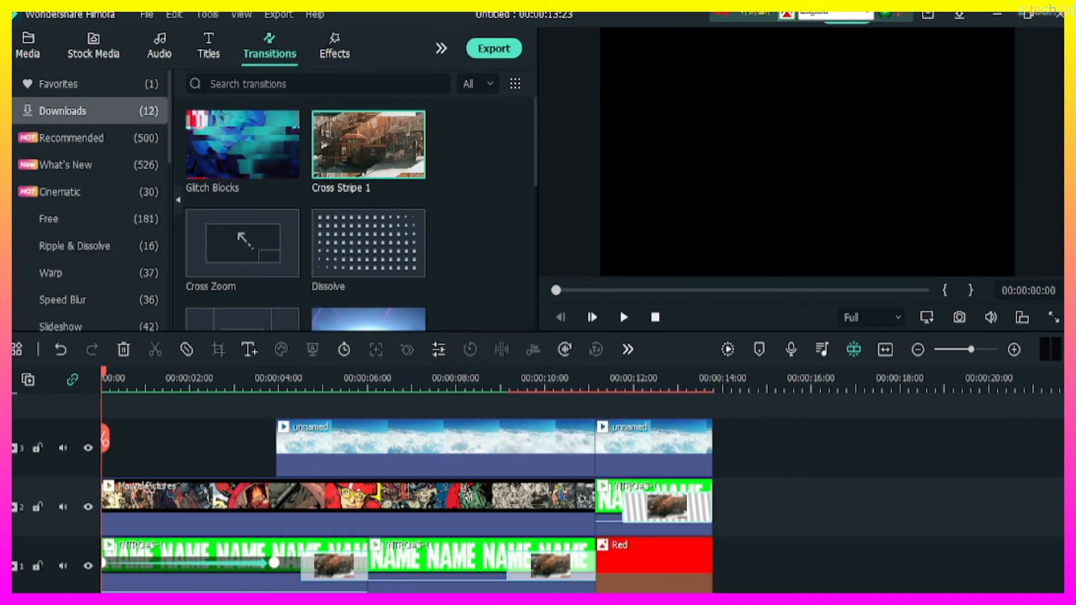
pyautogui.click(727, 349)
pyautogui.click(623, 317)
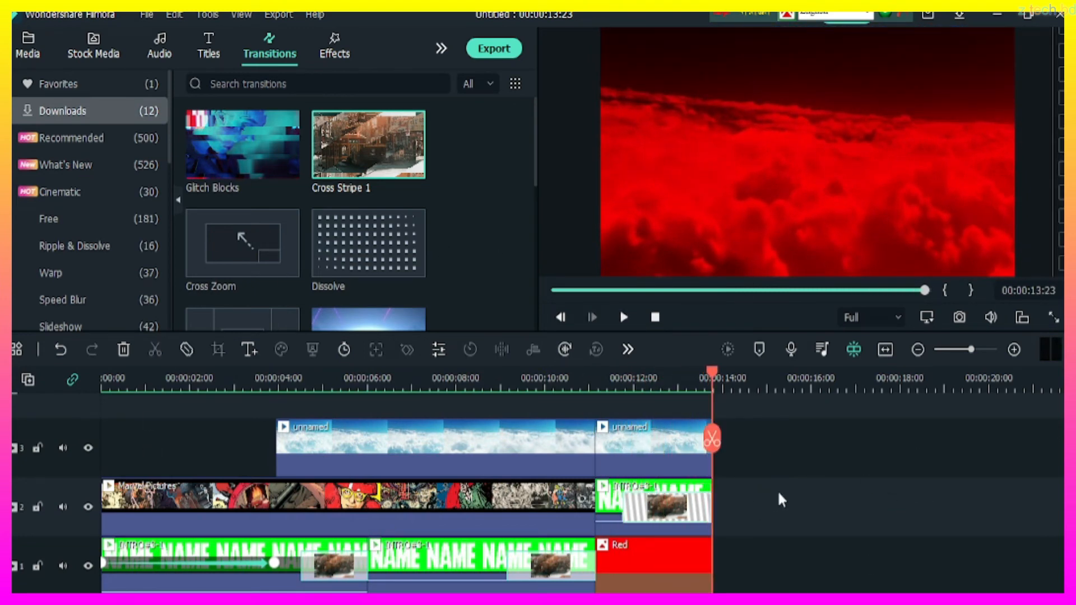
pyautogui.scroll(-3, 780, 498)
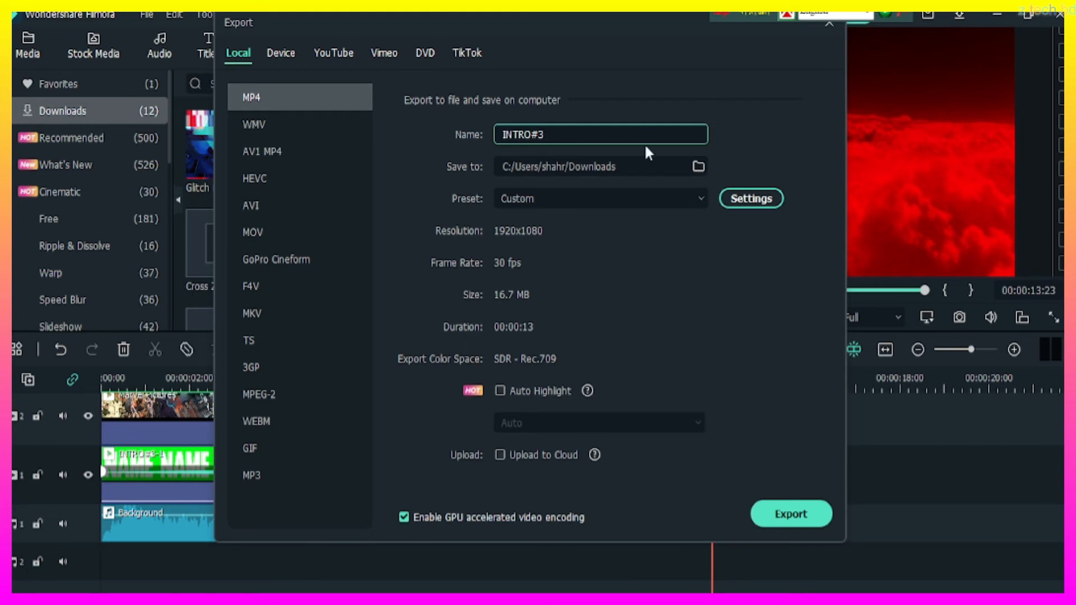
# - Export the intro to a local MP4 file named INTRO#5 with Best quality and a frame rate of 30 fps
pyautogui.press('BackSpace')
pyautogui.click(737, 201)
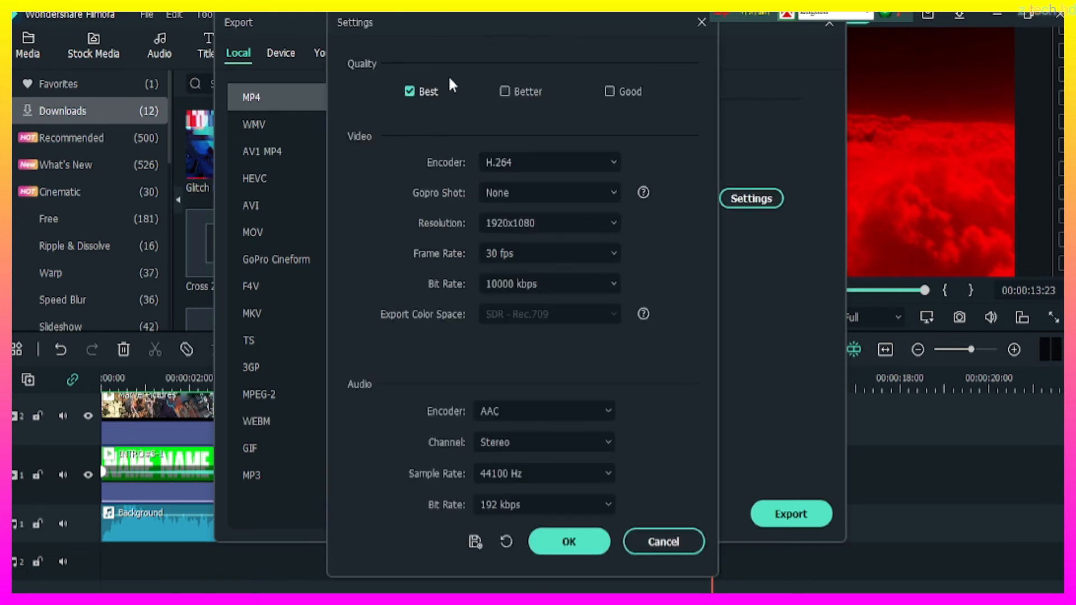
pyautogui.click(510, 92)
pyautogui.click(408, 90)
pyautogui.click(613, 253)
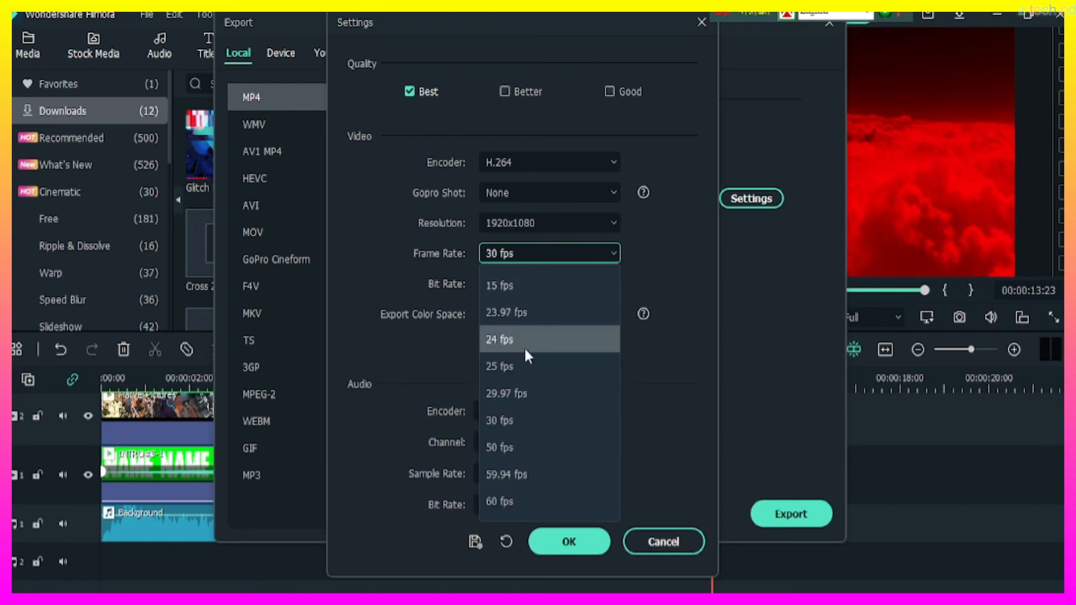
pyautogui.click(503, 419)
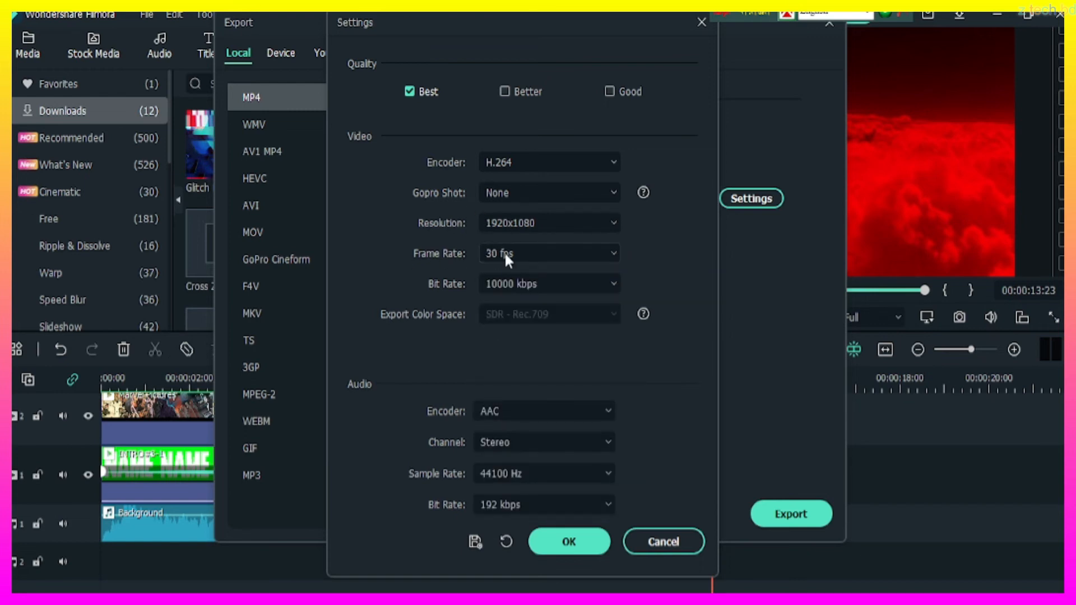
pyautogui.click(567, 543)
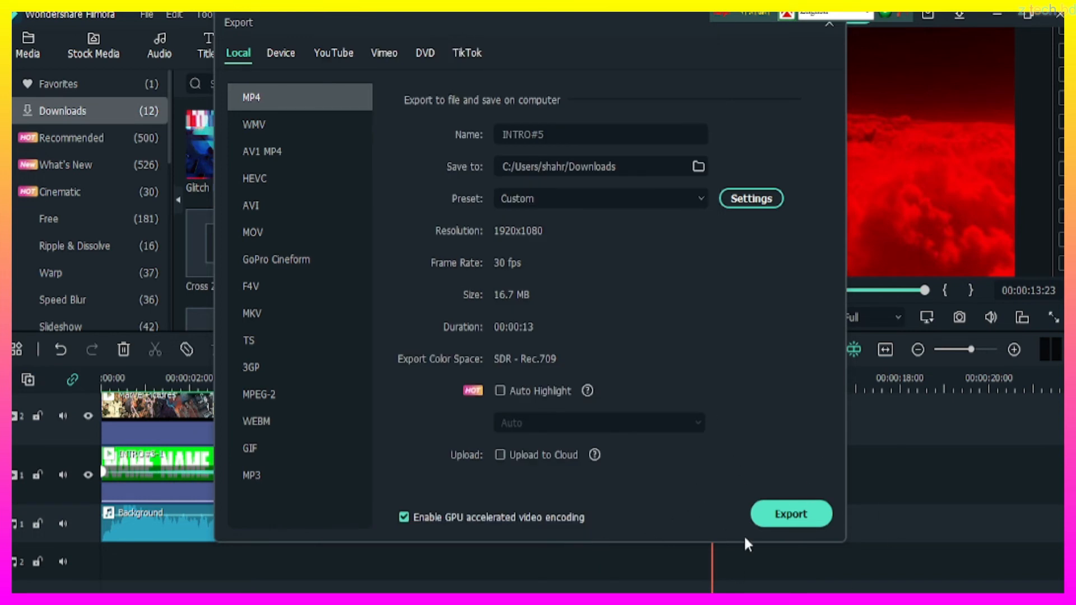
pyautogui.click(798, 520)
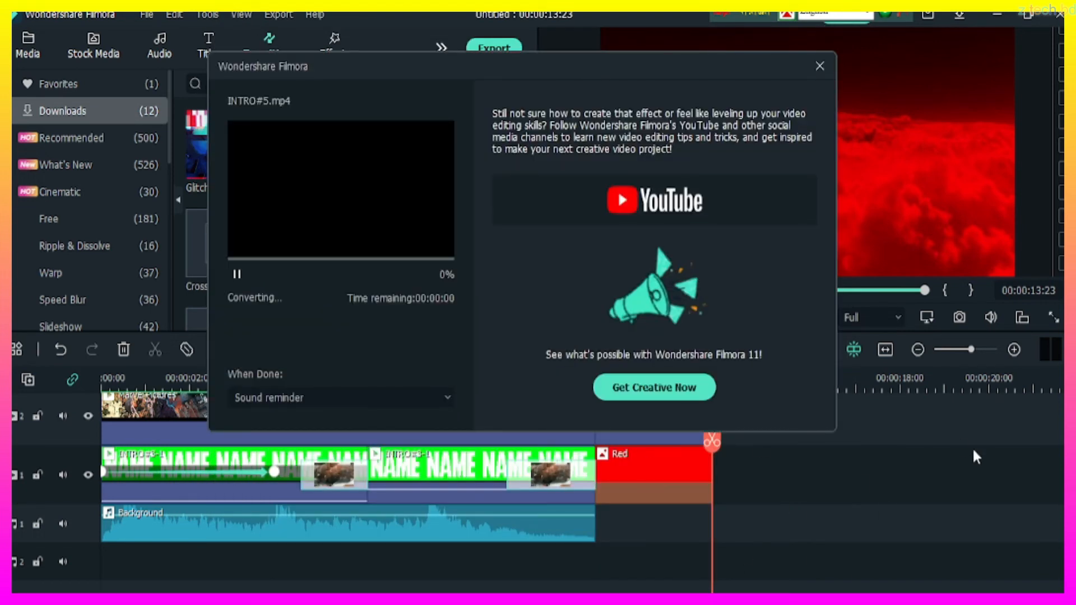